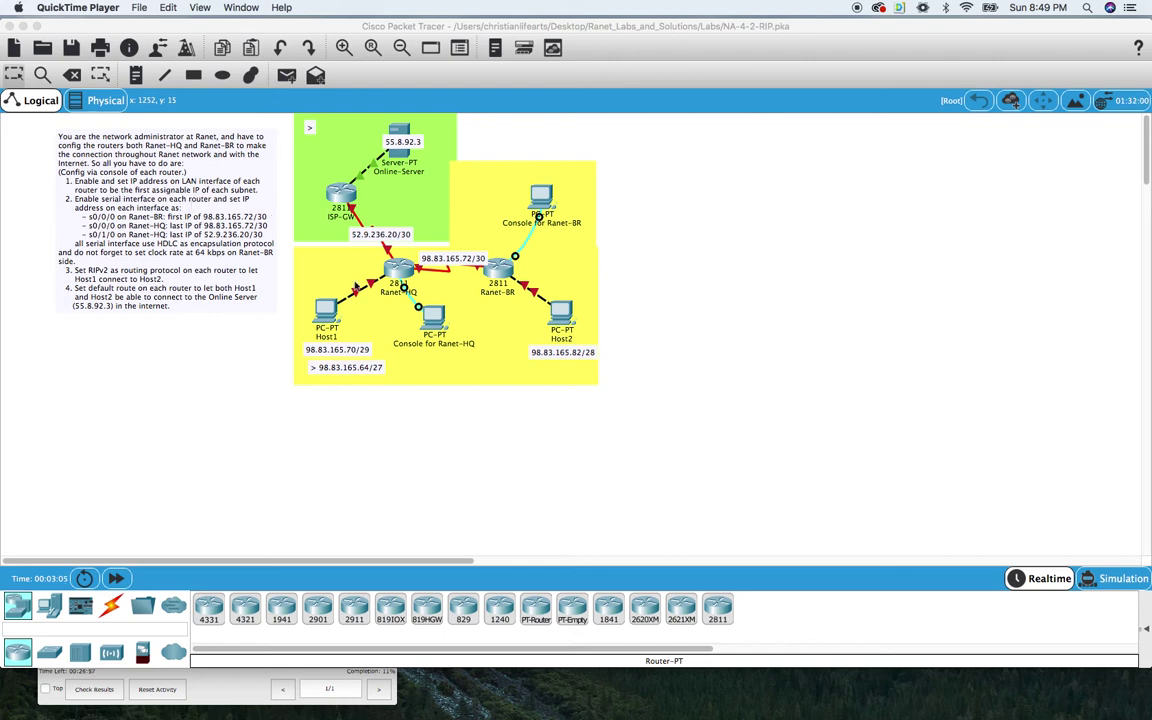
Open a terminal from the console PC to Ranet-HQ with default settings and enlarge the window
left_click(433, 314)
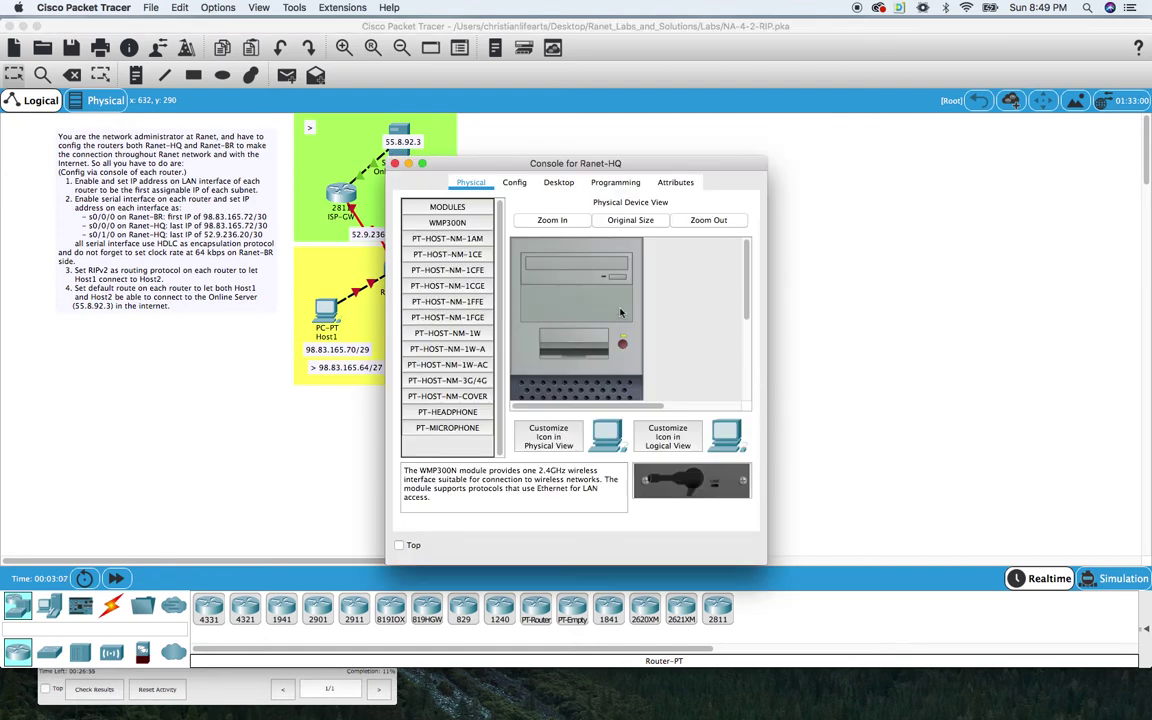
left_click(560, 182)
left_click(600, 235)
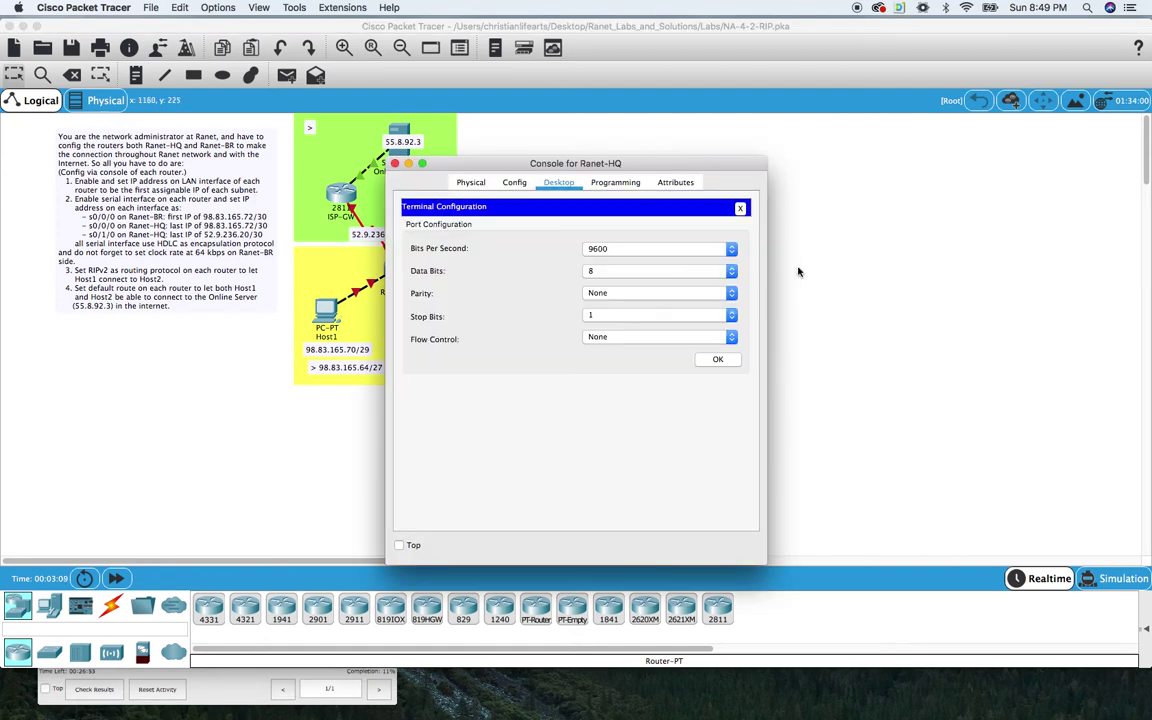
left_click_drag(766, 268, 913, 324)
left_click(880, 357)
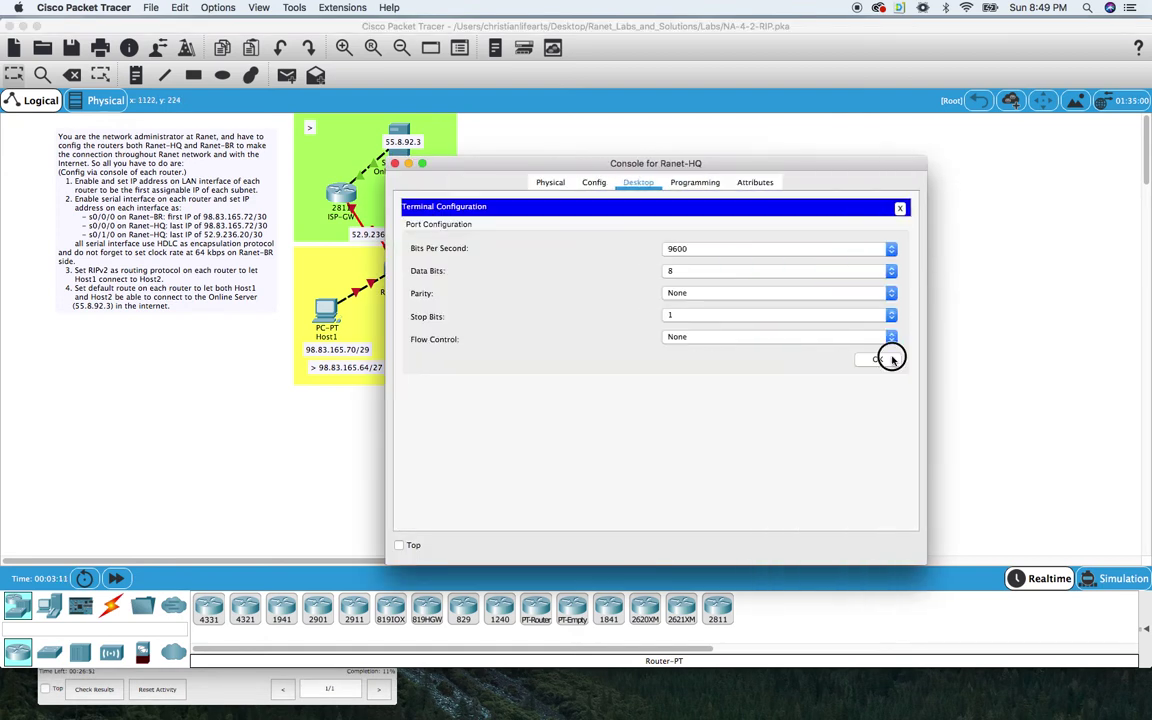
left_click_drag(733, 164, 865, 80)
On Ranet-HQ, enter privileged mode with en and global configuration with conf t
key("Return")
key("Return")
key("Return")
type("en")
key("Return")
type("conf t")
key("Return")
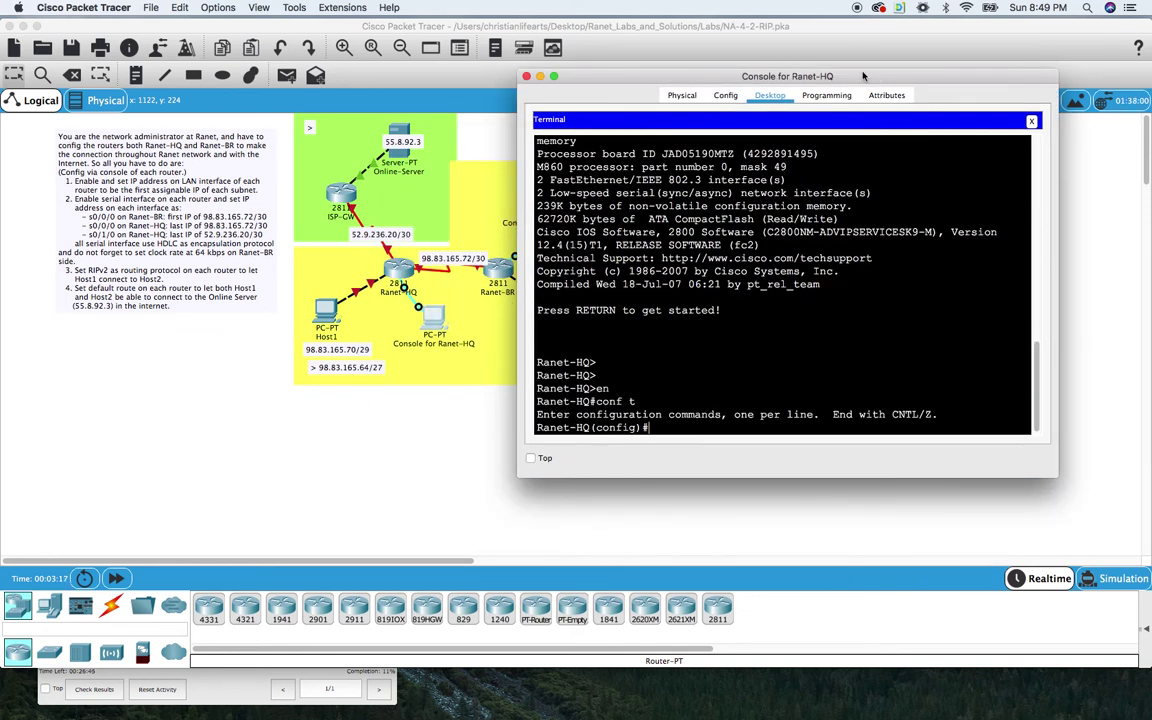
Check the sticky note of fa0/0 addresses, then bring the Ranet-HQ console back to front
left_click_drag(863, 78, 861, 79)
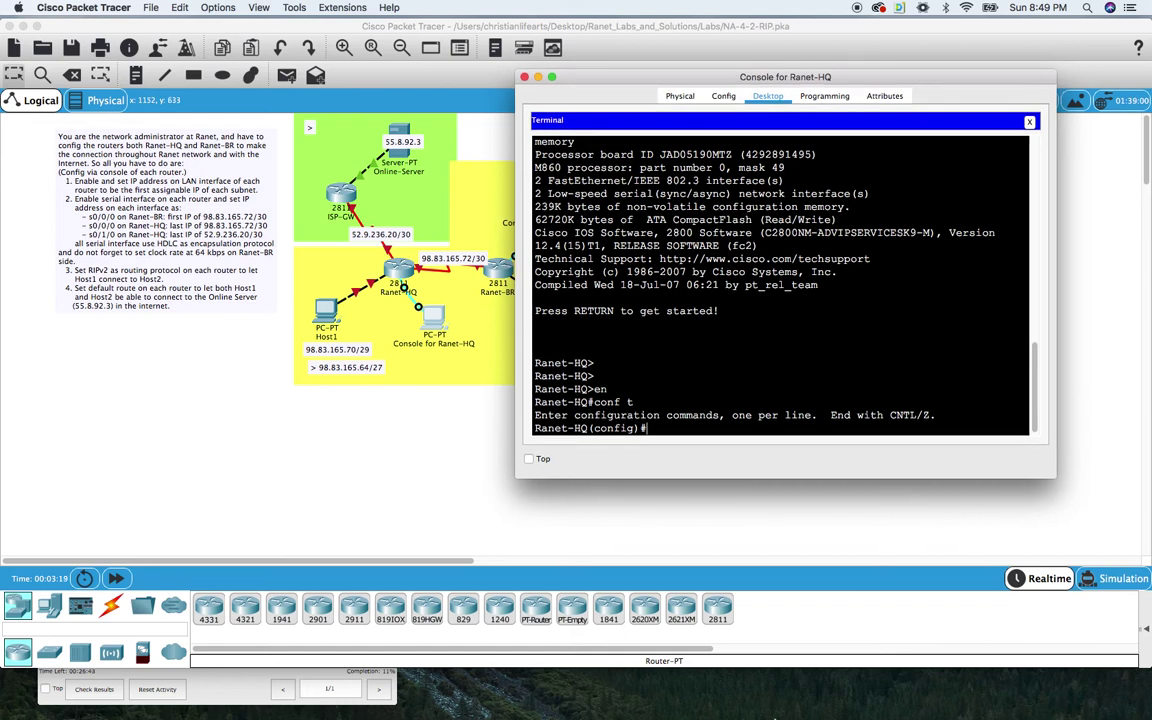
mouse_move(780, 700)
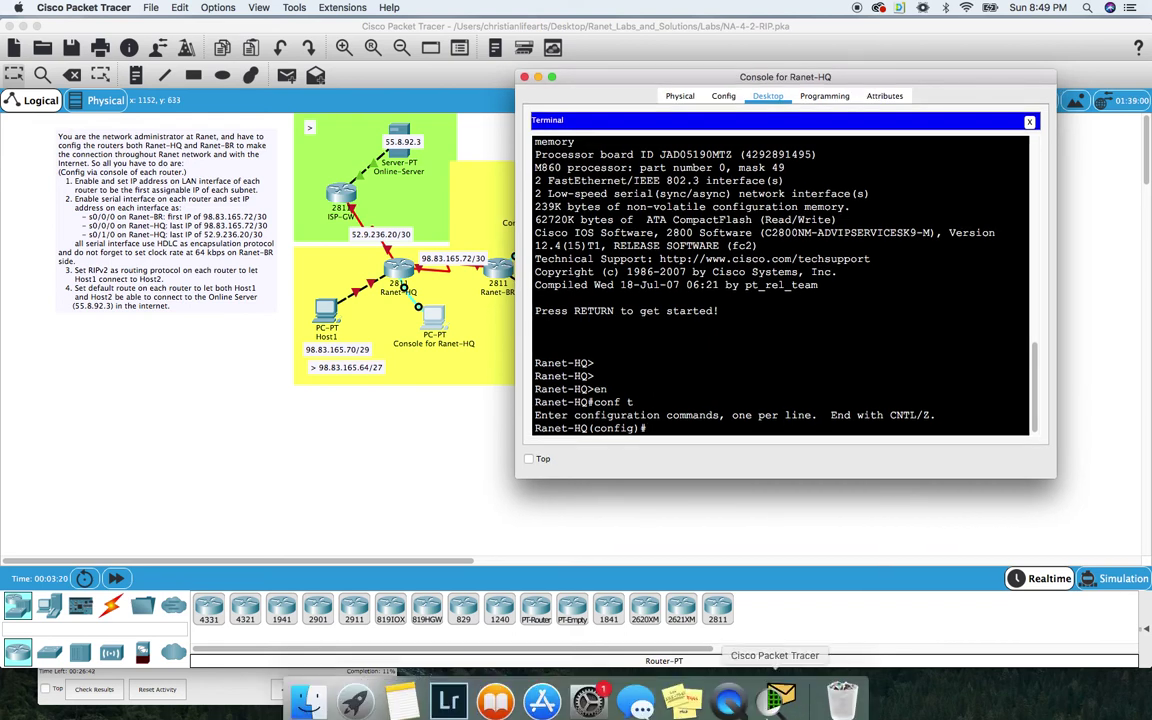
left_click(681, 700)
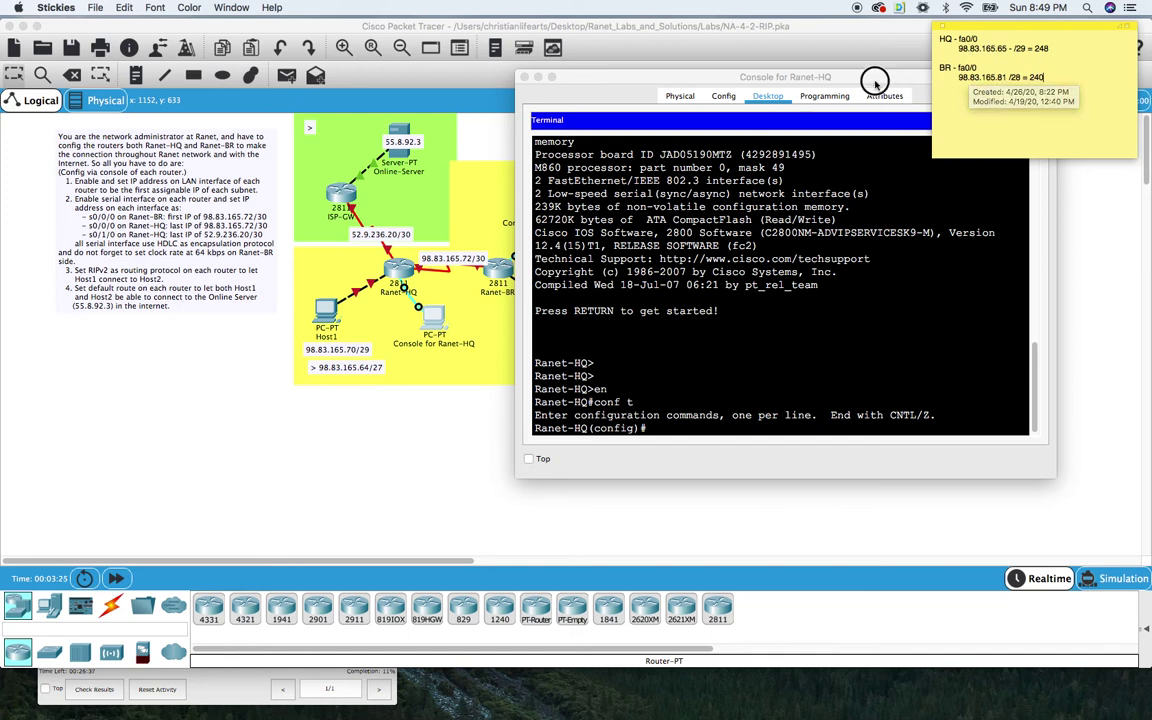
left_click_drag(778, 66, 719, 63)
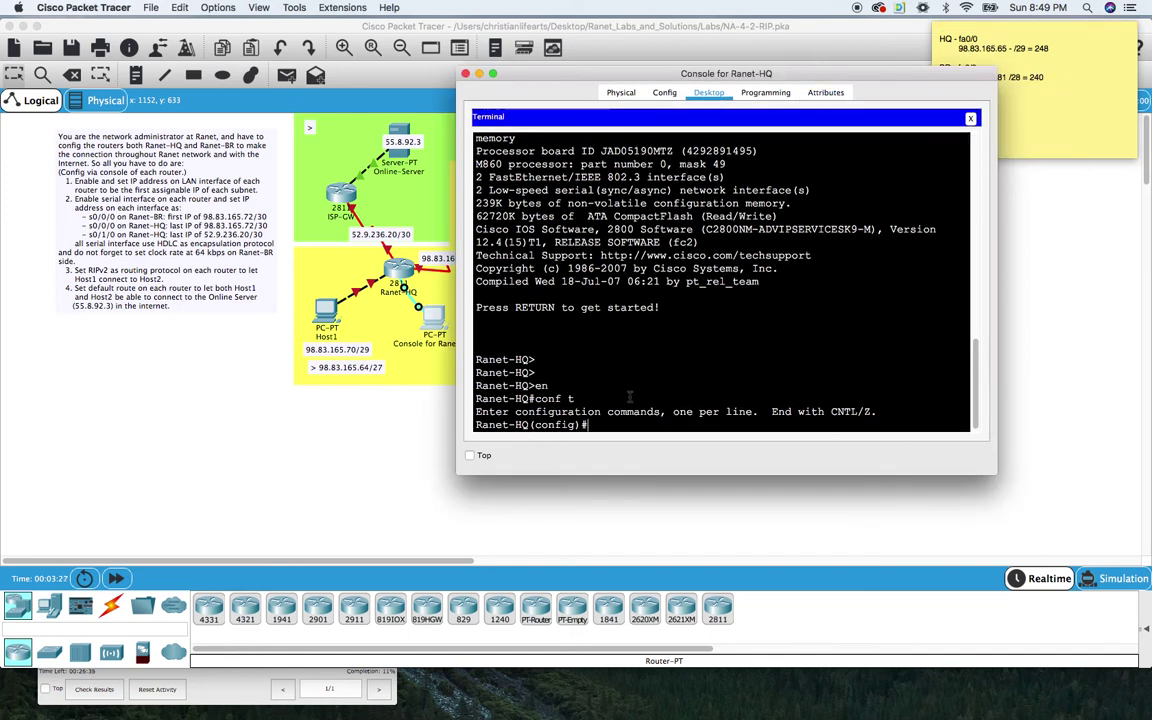
left_click(379, 502)
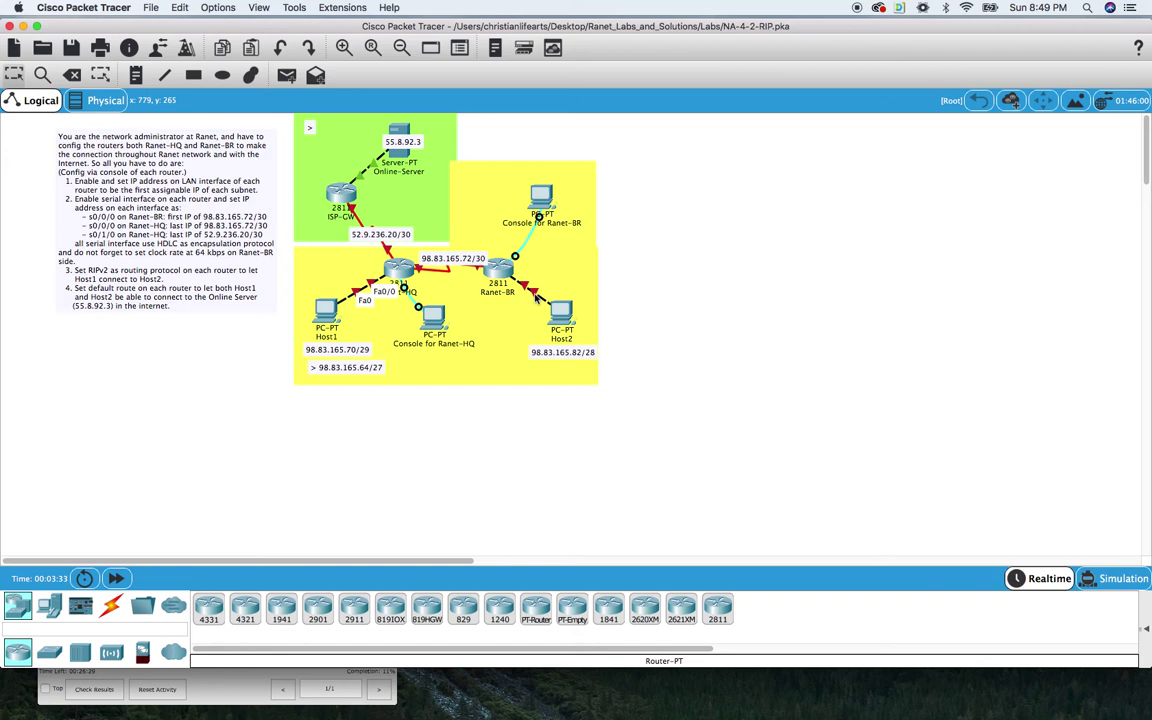
left_click(381, 283)
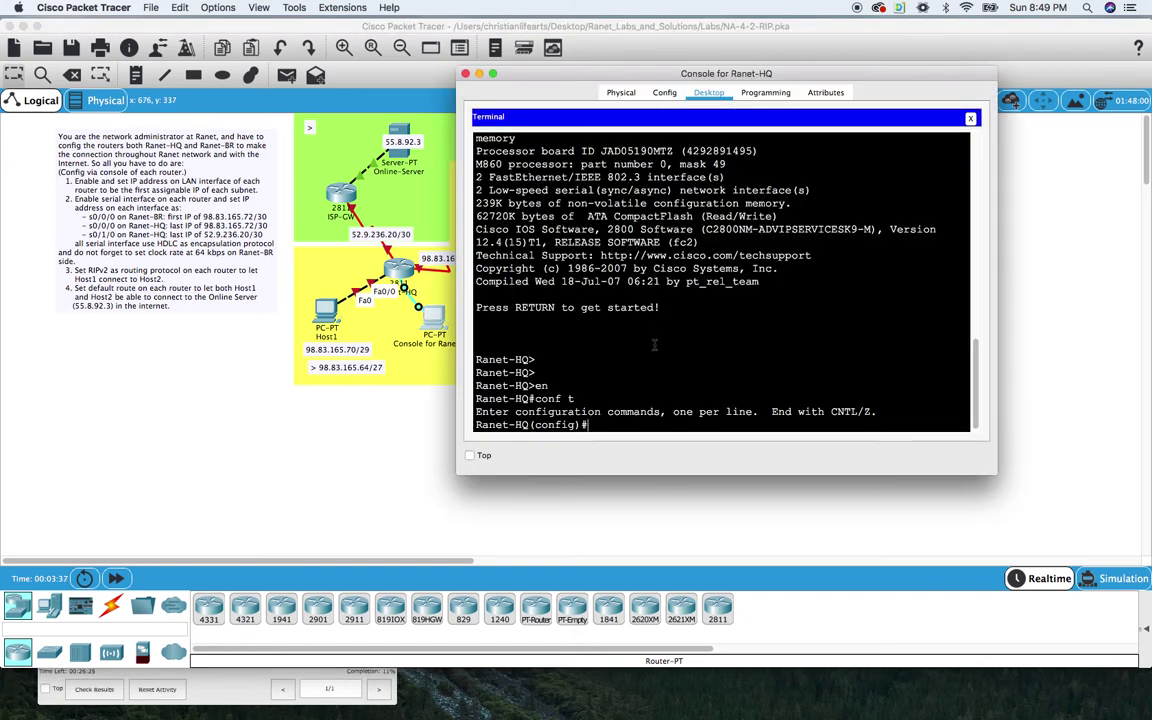
Enter interface configuration for FastEthernet0/0 on Ranet-HQ
type("fa")
key("BackSpace")
type("0/0")
key("Return")
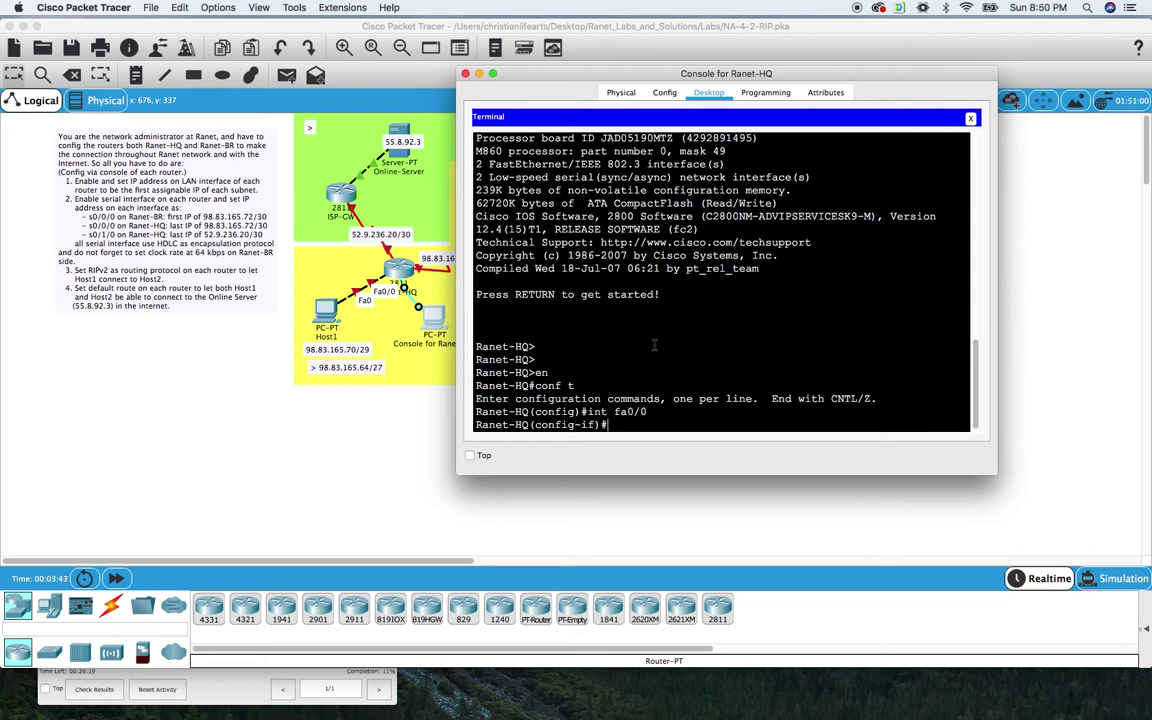
Assign fa0/0 the address 98.83.165.65 255.255.255.248, copying the address from the sticky note
type("ip addres")
key("Tab")
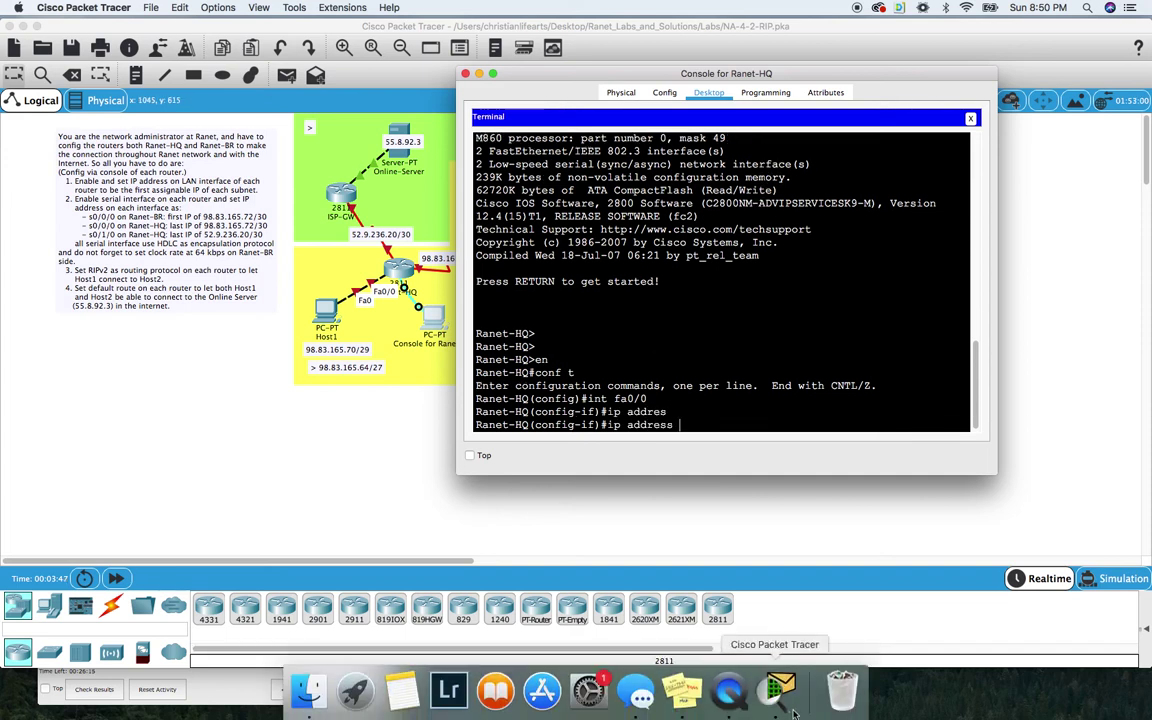
left_click(684, 708)
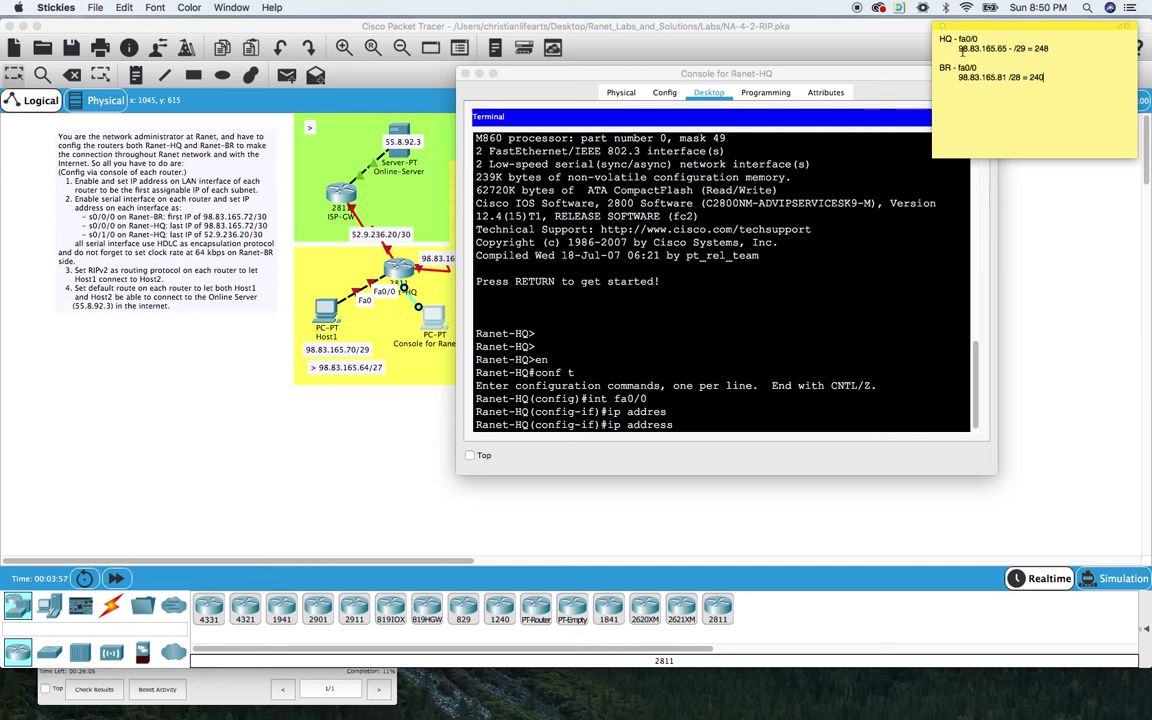
left_click_drag(960, 48, 1005, 51)
right_click(1003, 50)
left_click(855, 104)
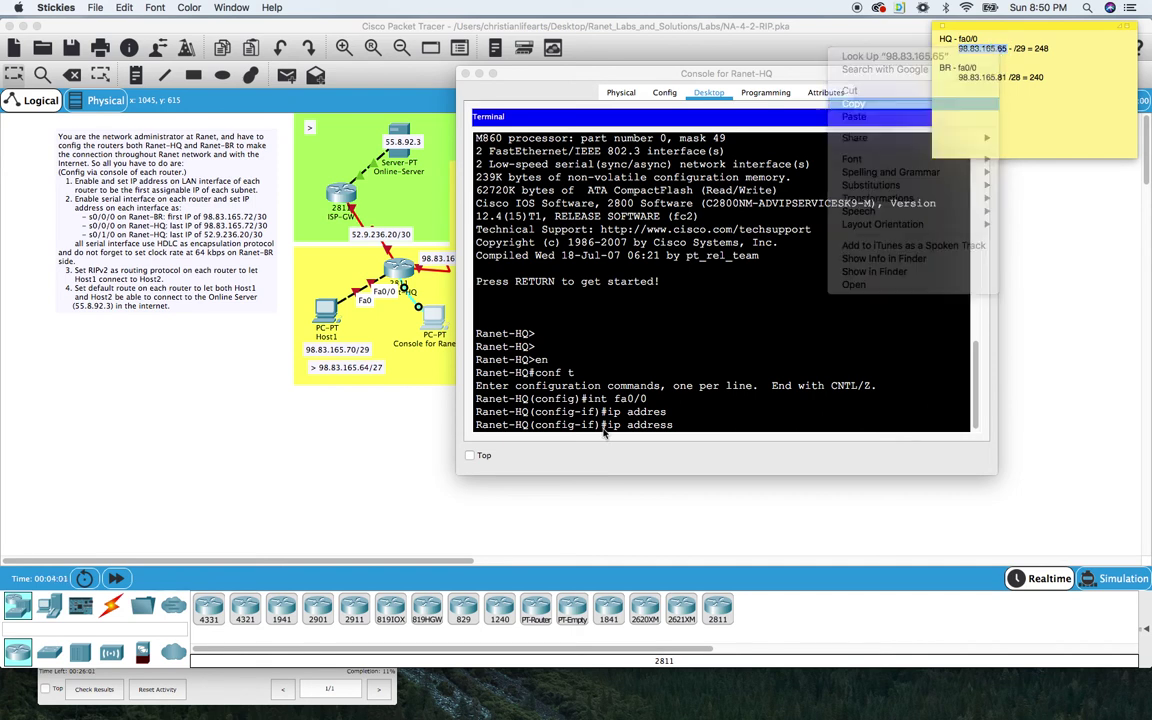
right_click(702, 430)
left_click(725, 446)
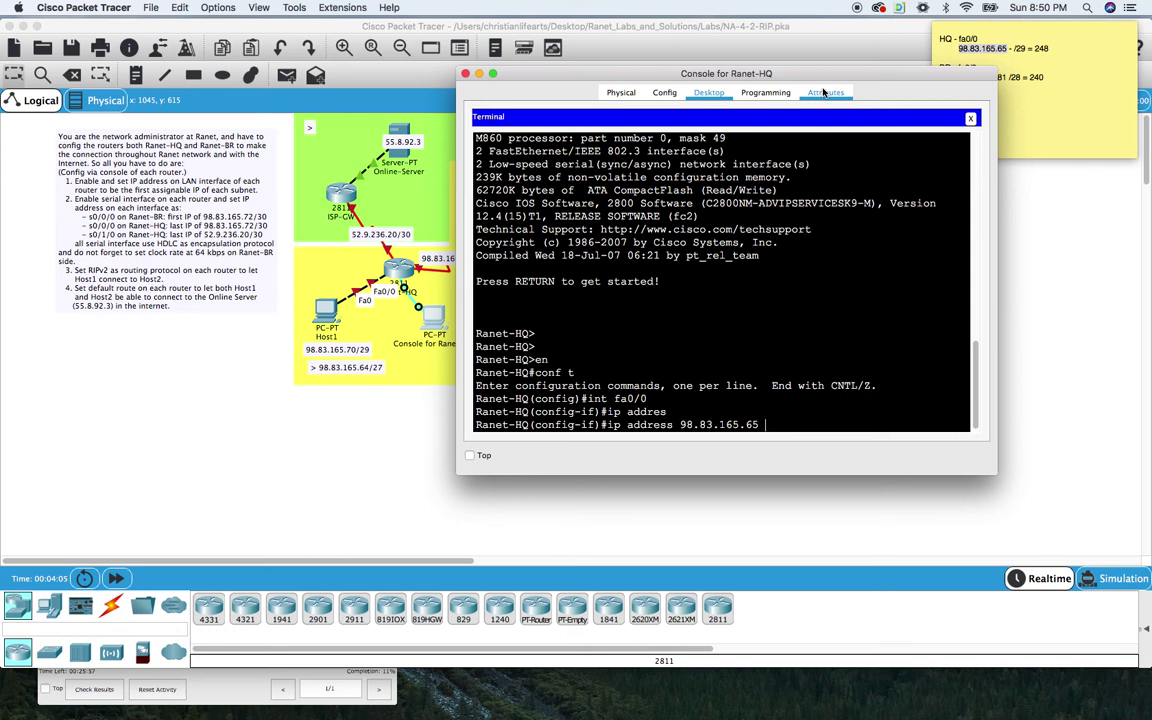
type("255.255.255.248")
key("Return")
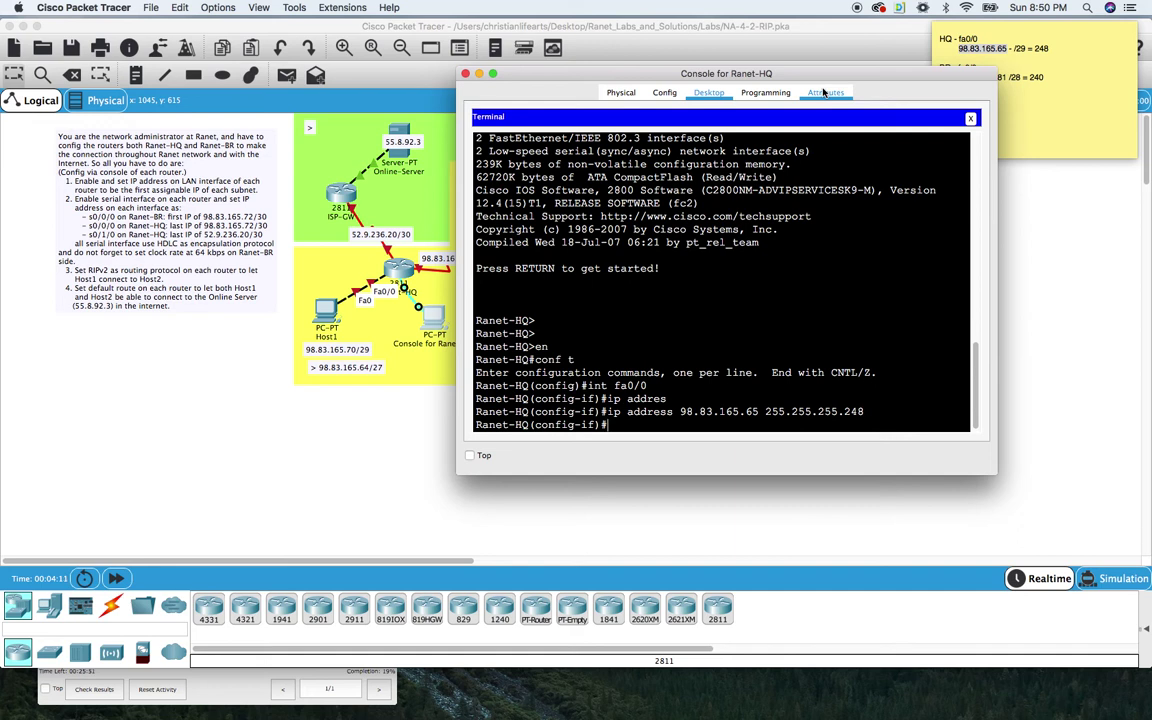
Bring fa0/0 up with no shut and return to the full topology view
type("no shut")
key("Return")
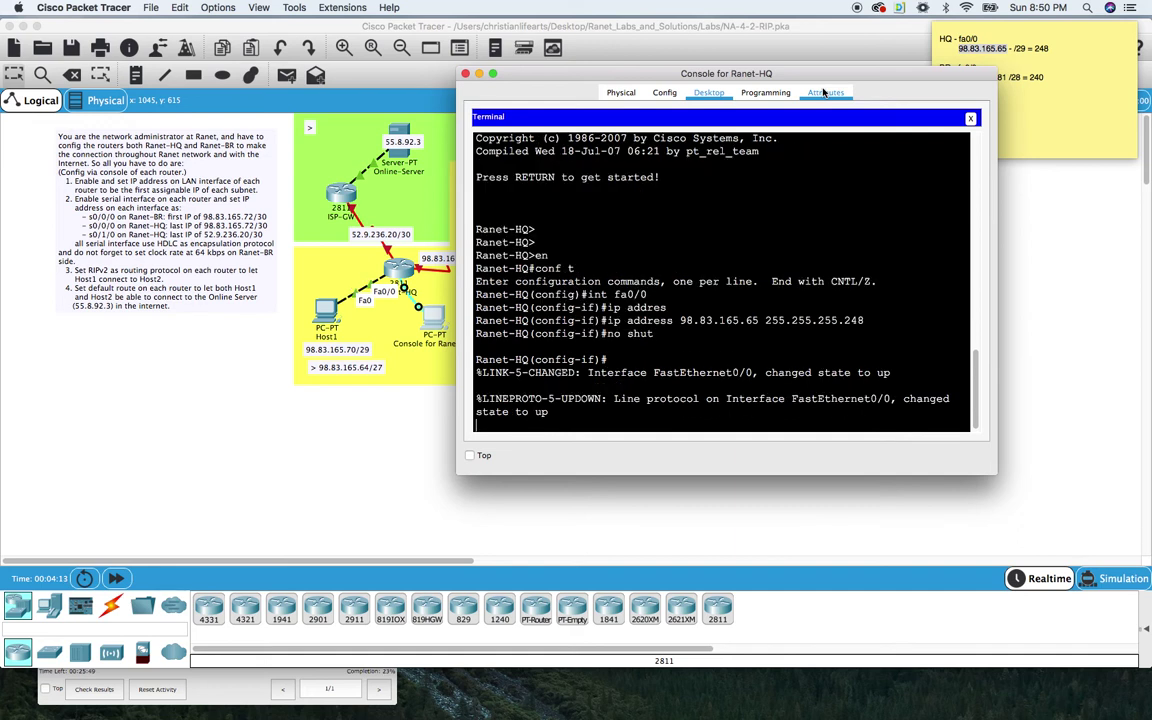
key("Return")
key("Return")
left_click_drag(690, 70, 749, 75)
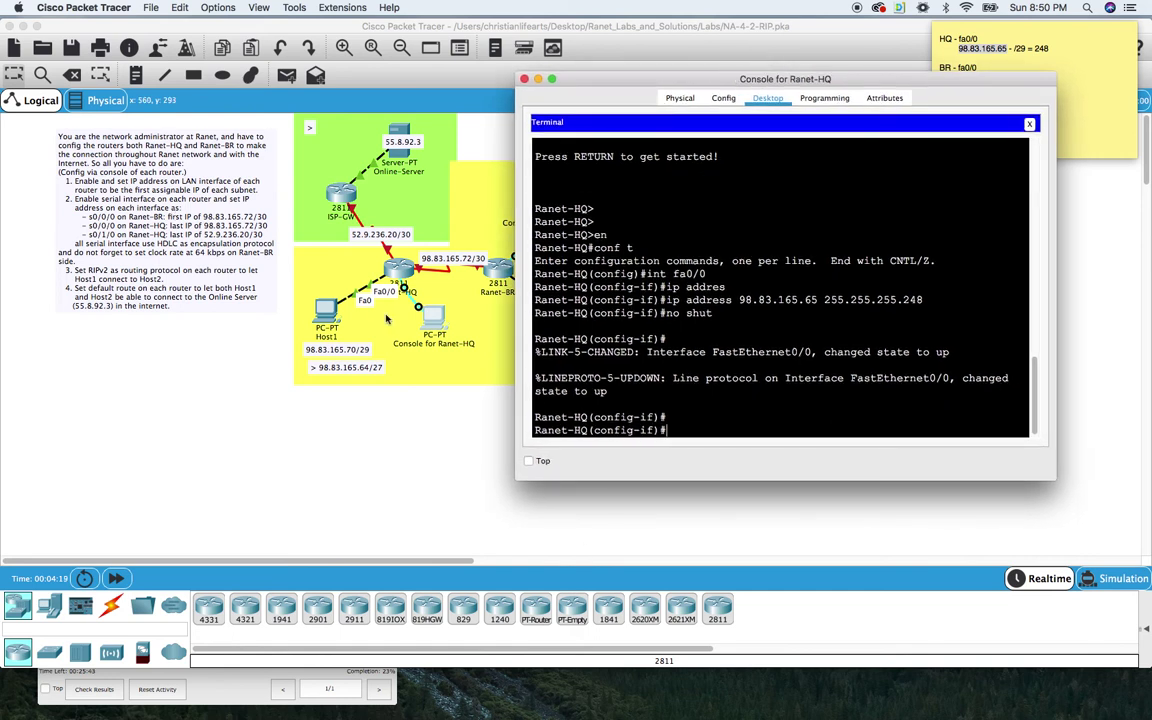
left_click(405, 413)
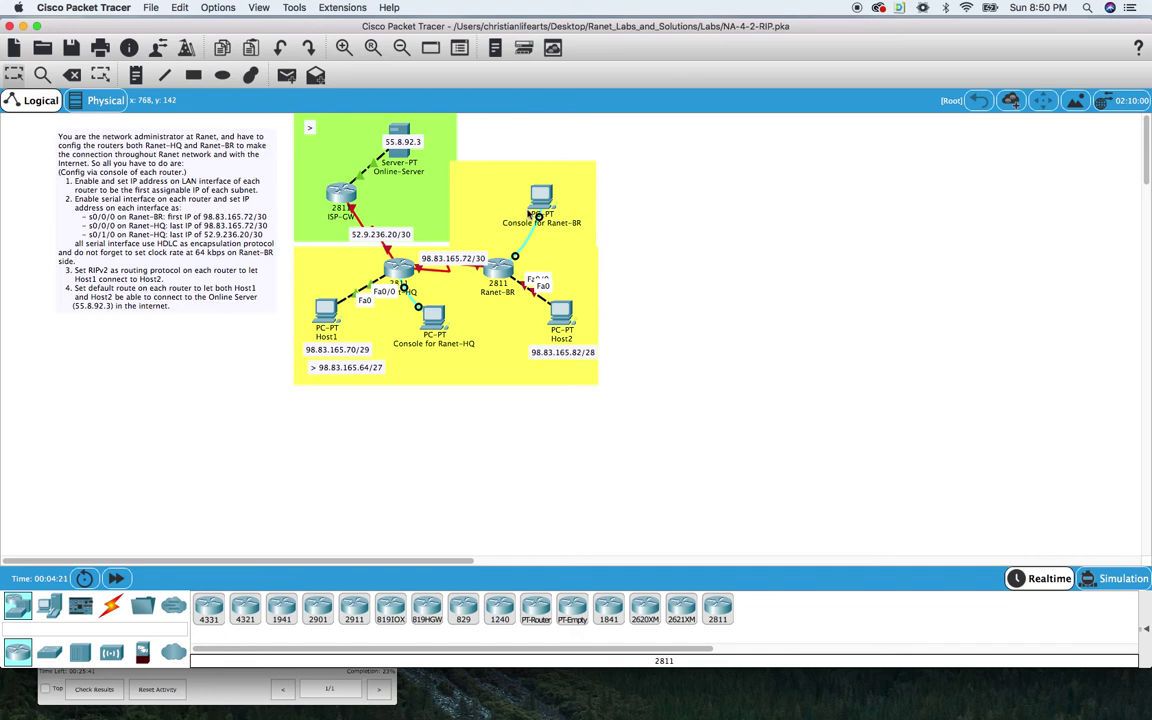
Open a terminal from the console PC to Ranet-BR with default settings and widen the window
left_click(540, 196)
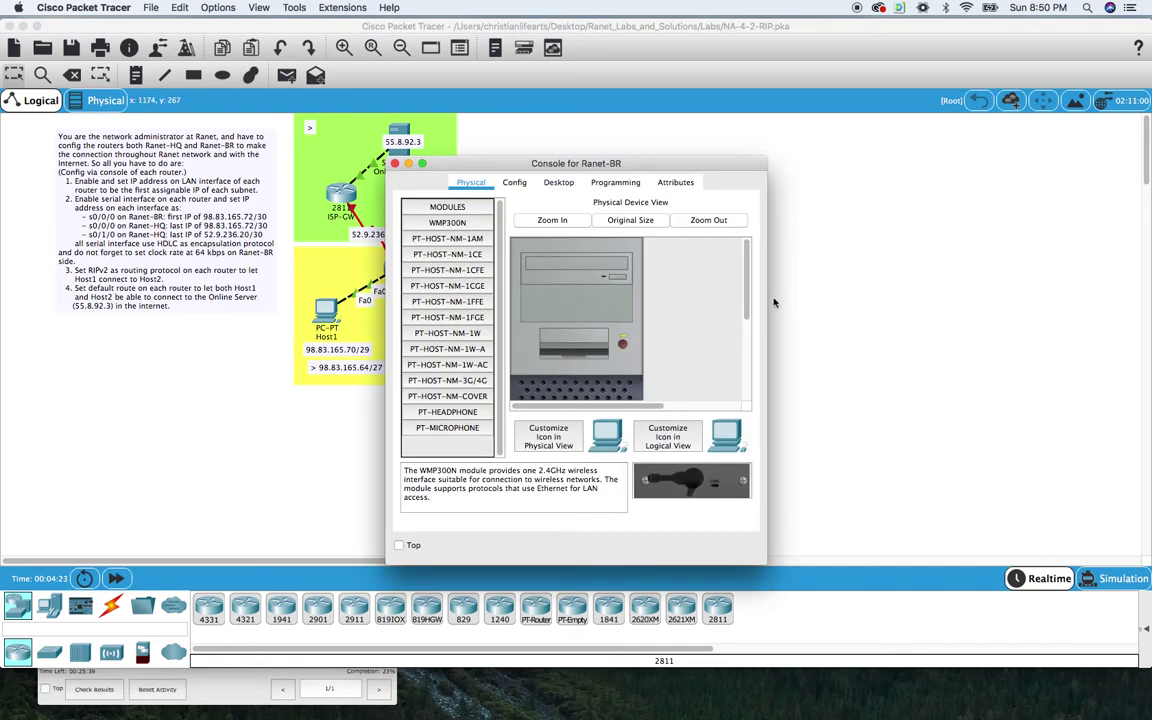
left_click(573, 186)
left_click(607, 235)
key("Return")
left_click_drag(768, 317, 997, 317)
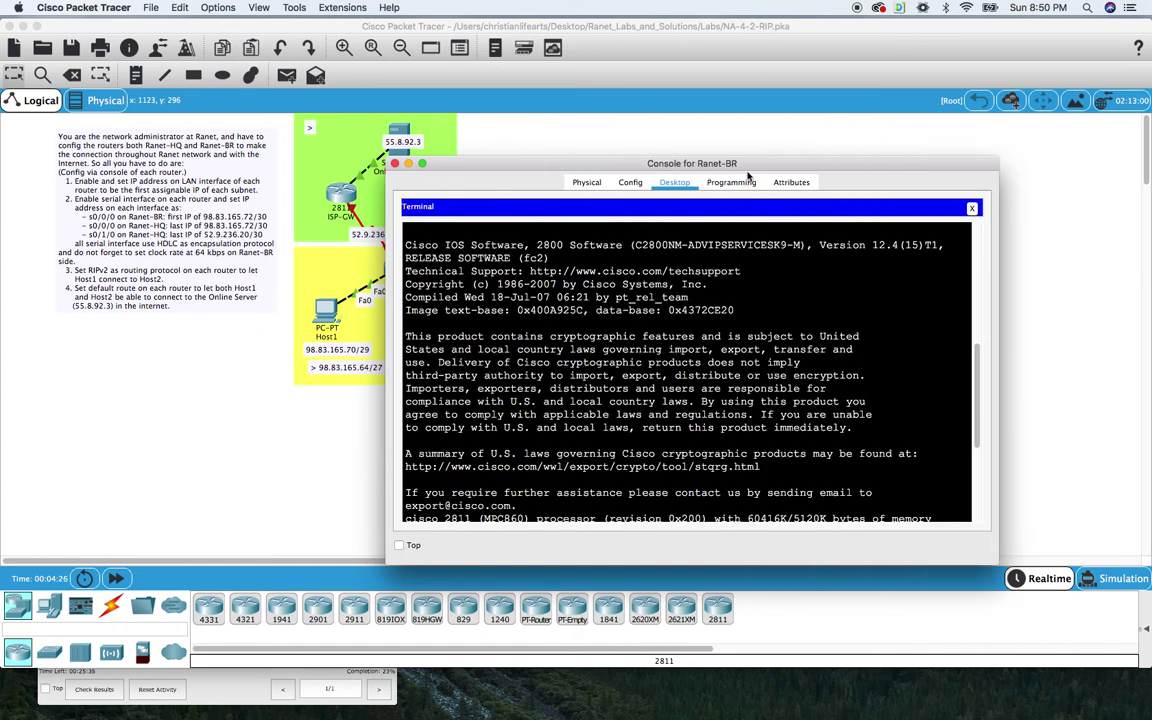
left_click_drag(670, 162, 785, 64)
On Ranet-BR, enter privileged mode, global configuration, and interface configuration for fa0/0
key("Return")
key("Return")
type("en")
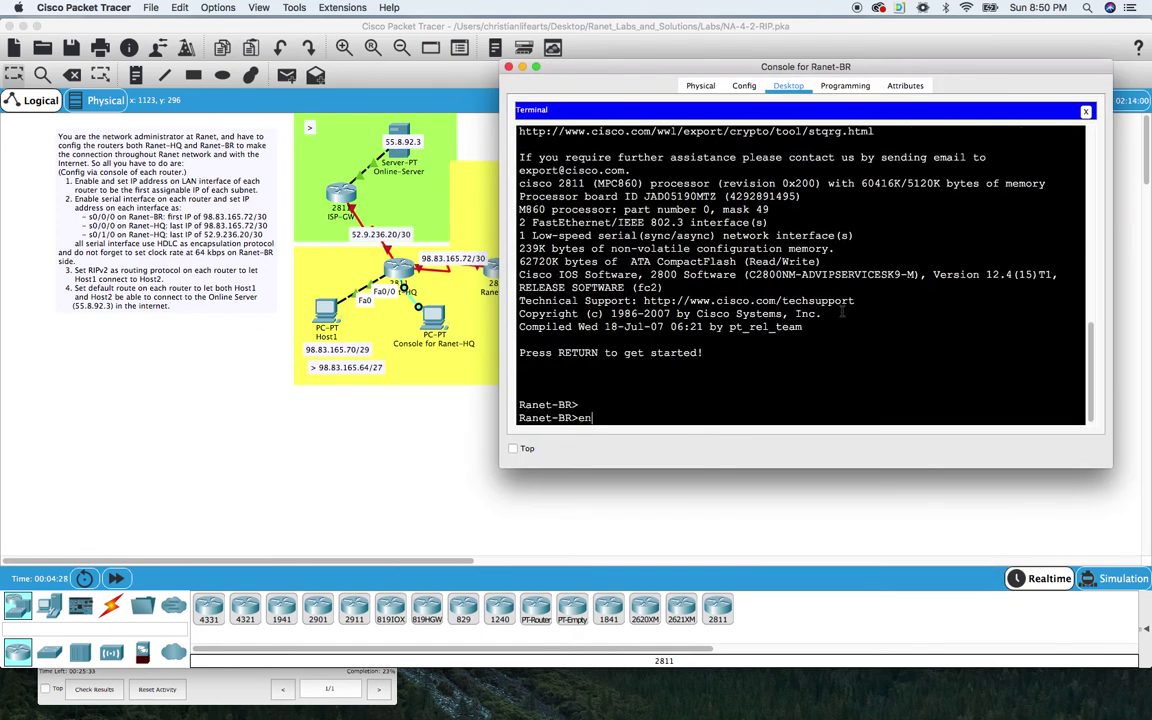
key("Return")
type("conf t")
key("Return")
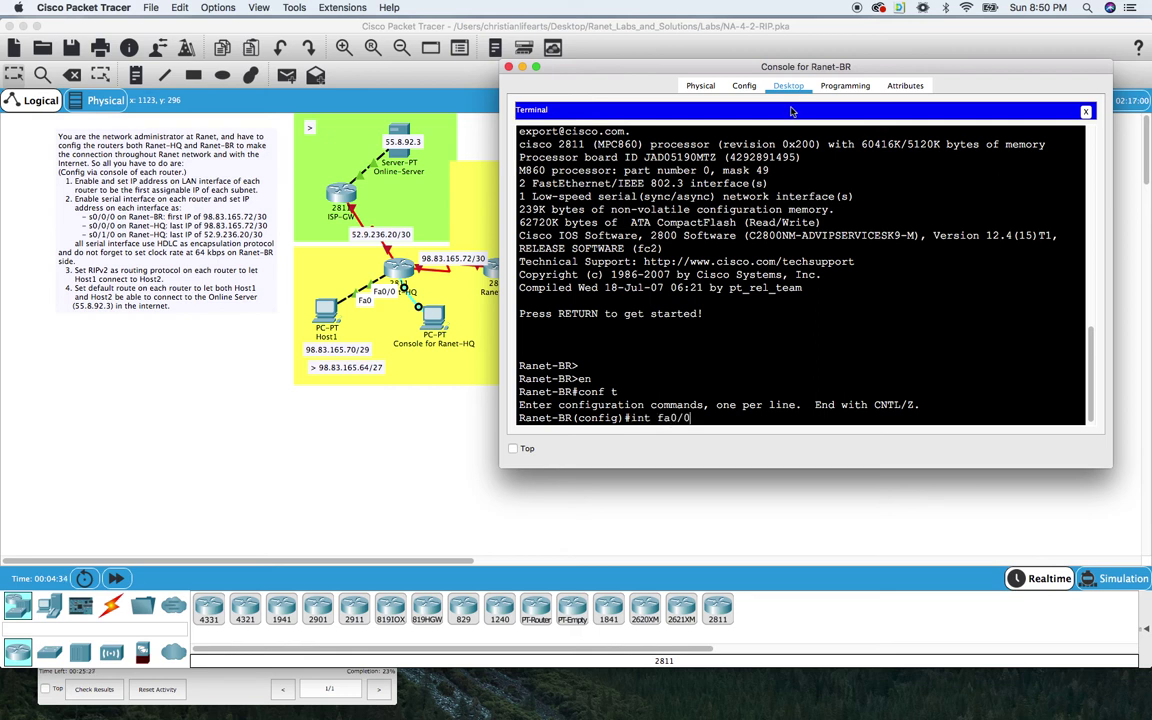
type("int fa0/0")
key("Return")
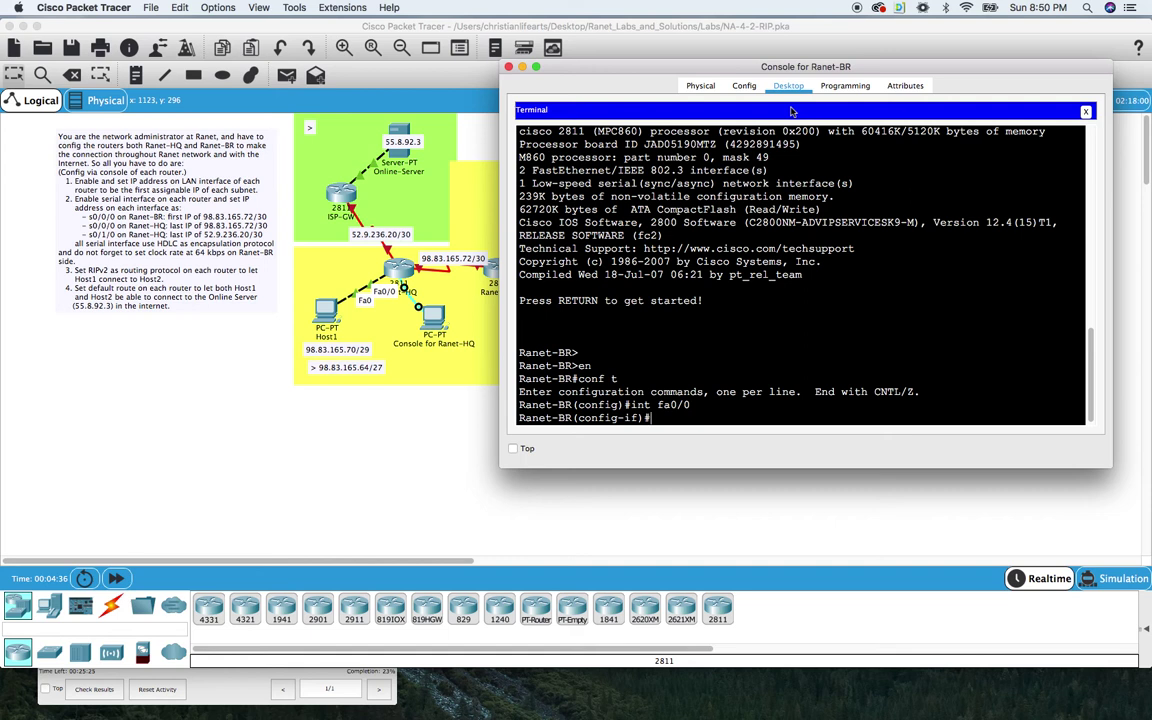
Start the ip address command and copy Ranet-BR's address 98.83.165.81 from the sticky note
type("ip addre")
key("Tab")
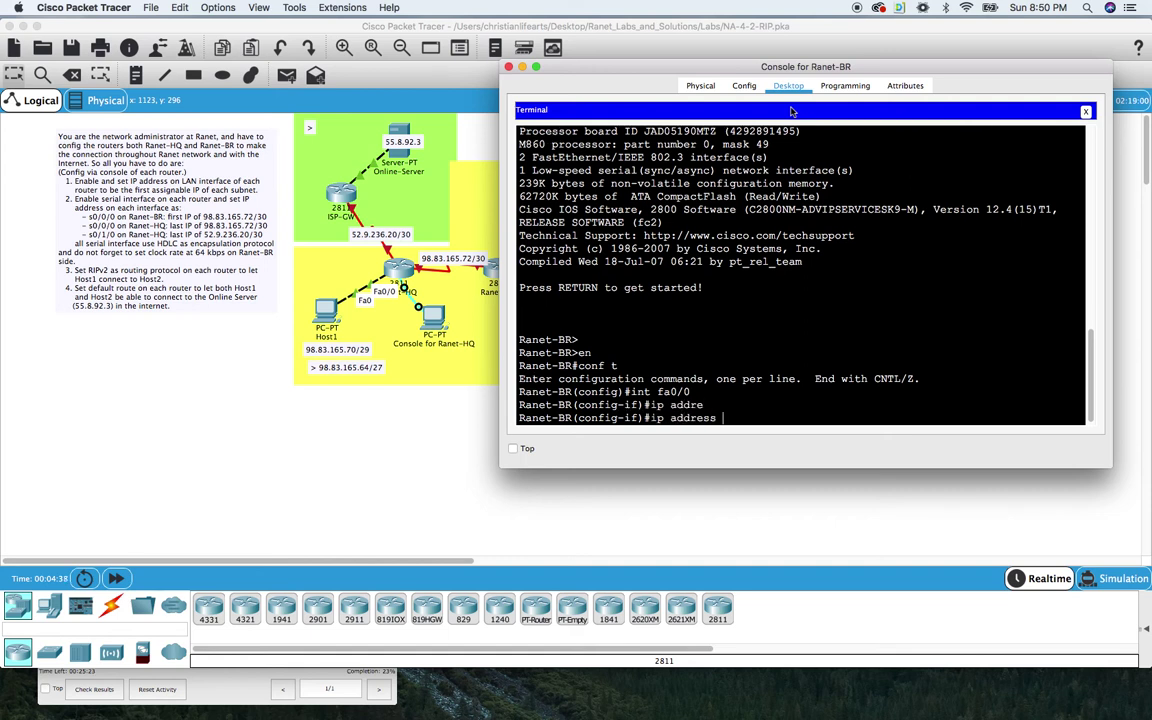
left_click_drag(712, 64, 590, 77)
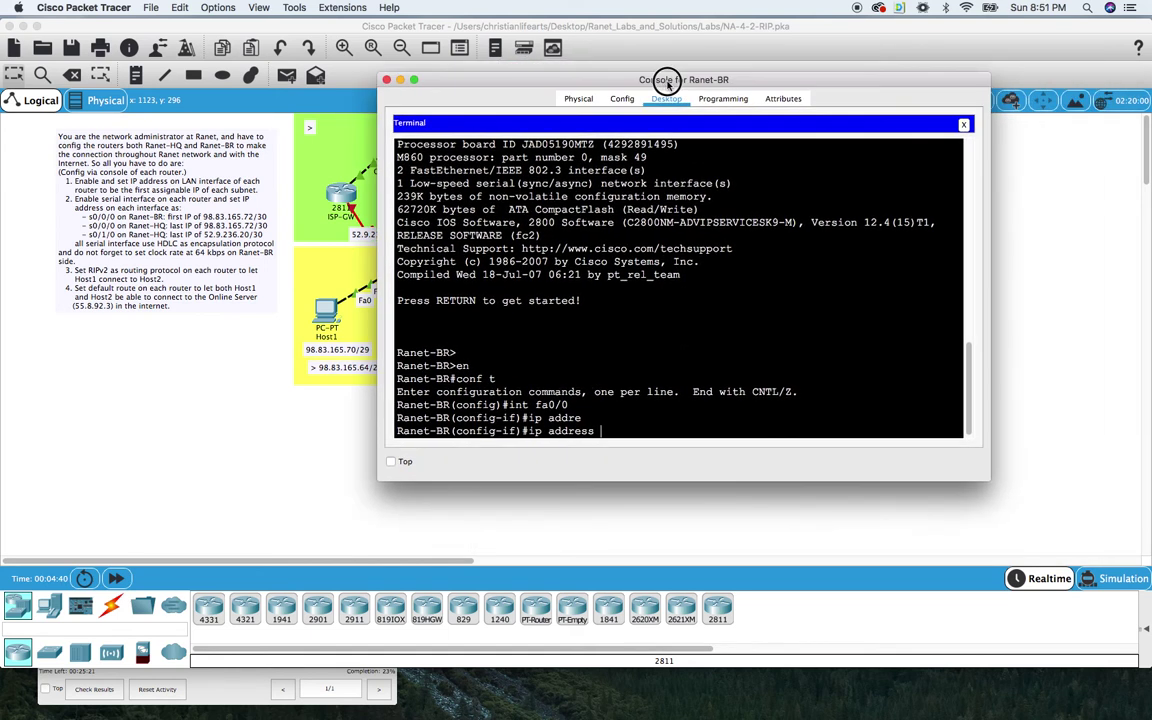
left_click(656, 690)
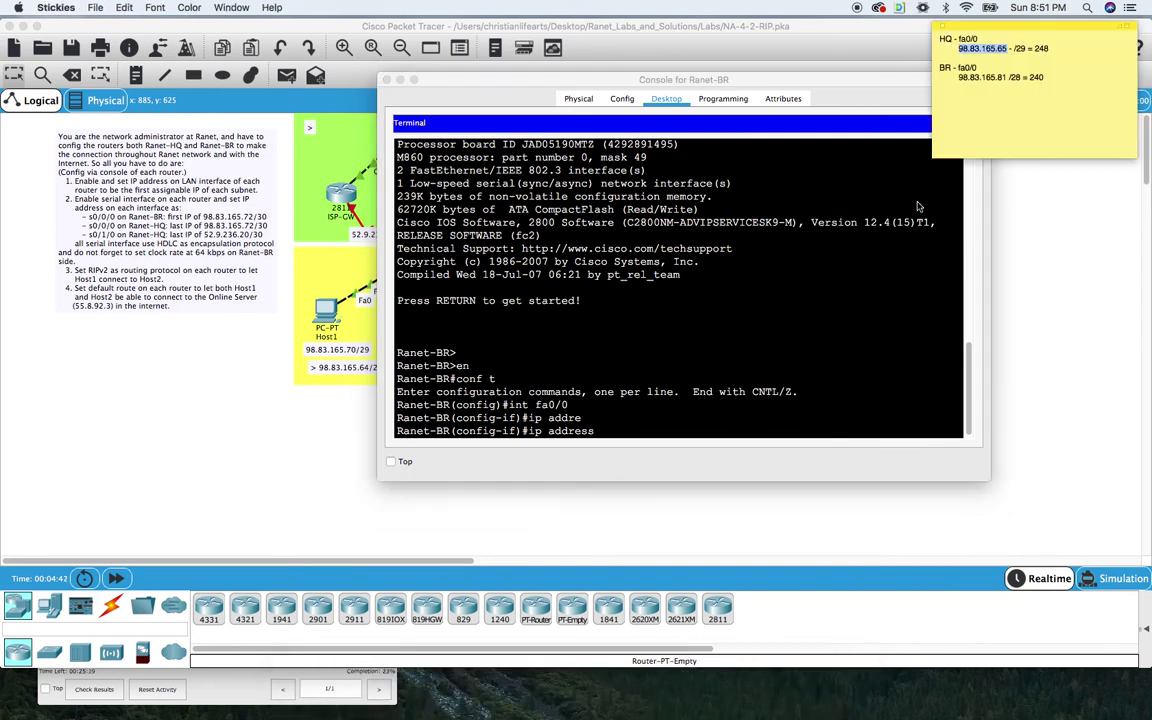
left_click(1024, 90)
left_click_drag(1007, 78, 965, 84)
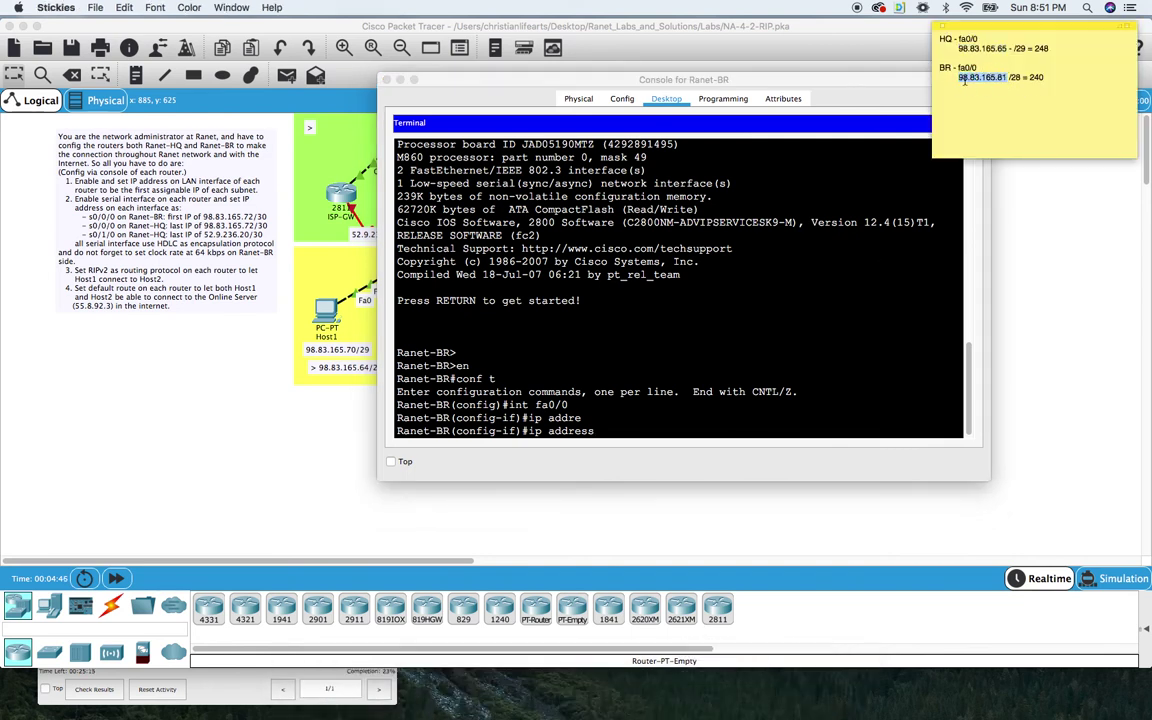
right_click(966, 90)
left_click(995, 138)
Paste the address with mask 255.255.255.240 onto fa0/0 and bring it up with no shut
left_click(638, 433)
right_click(638, 433)
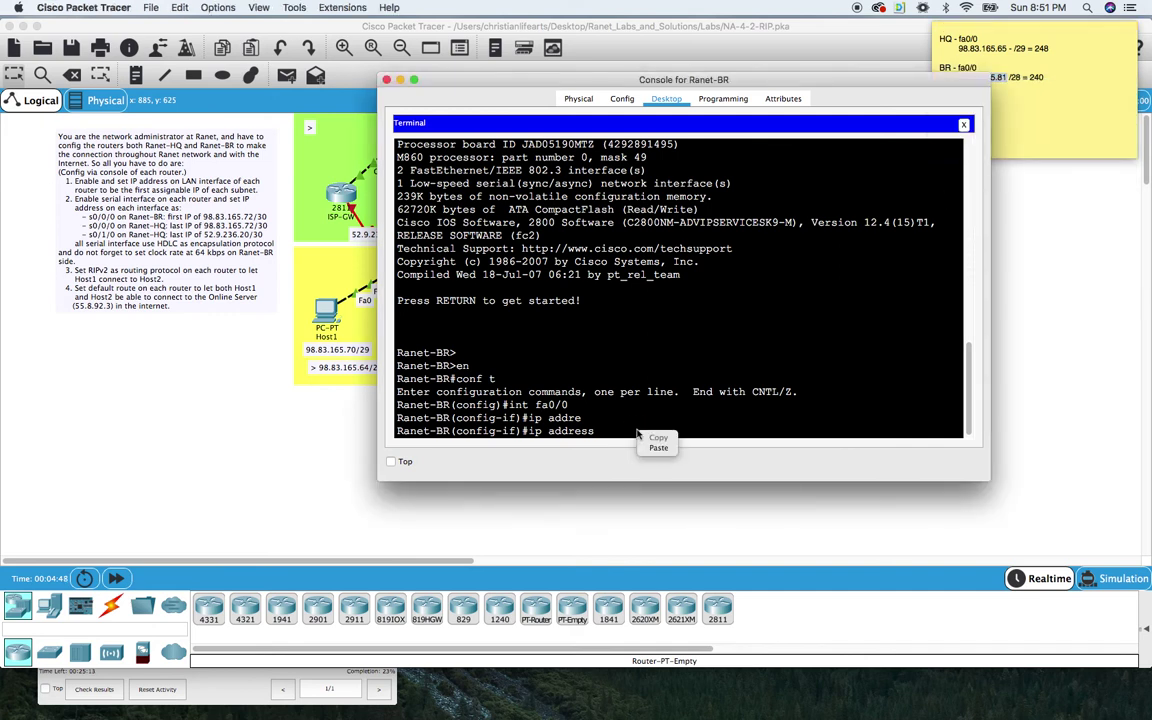
left_click(658, 447)
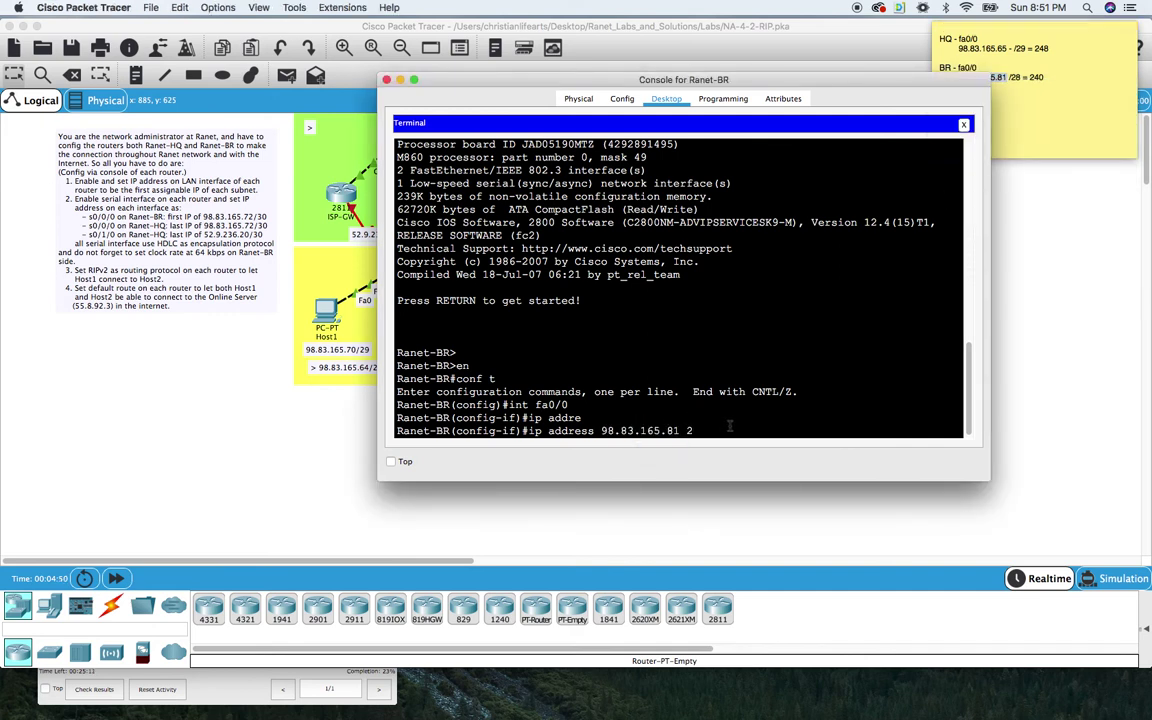
type("255.255.255.240")
key("Return")
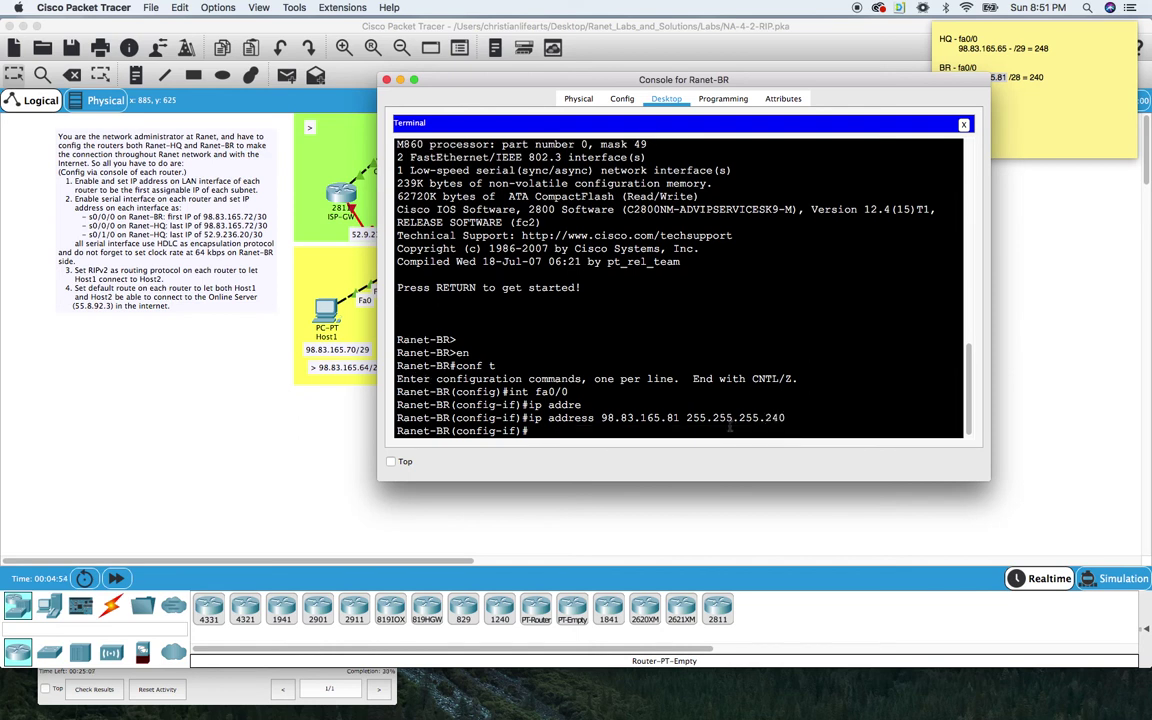
type("no shut")
key("Return")
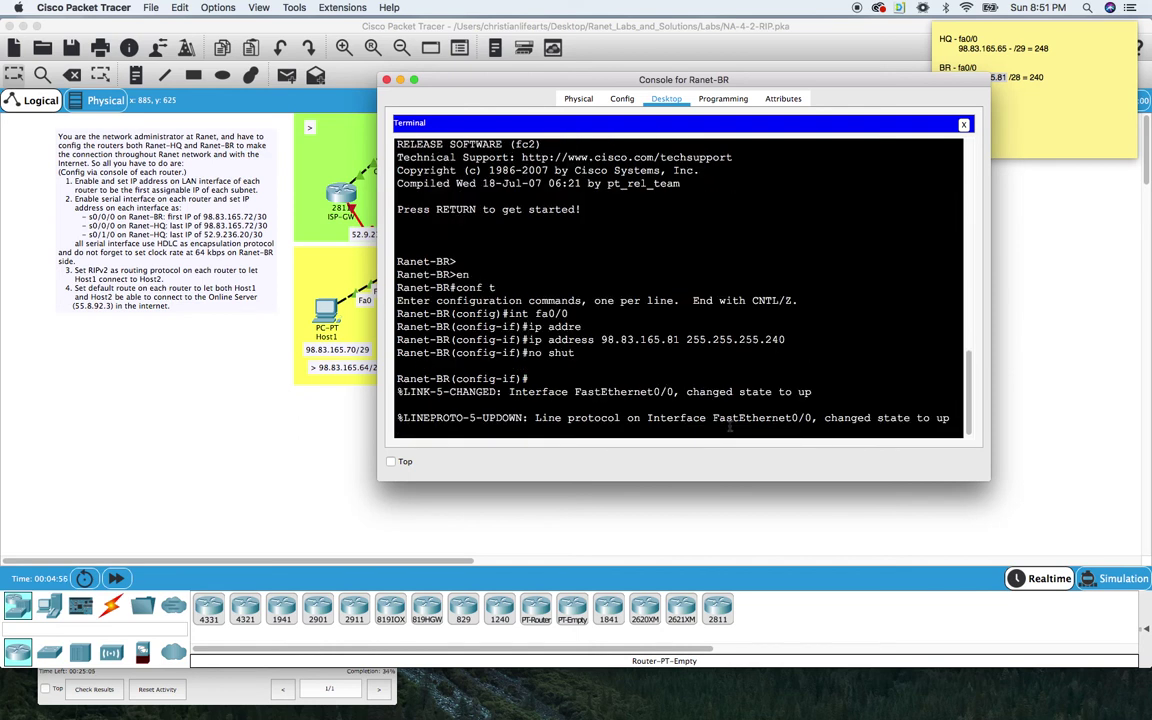
Enter interface configuration for serial0/0/0 on Ranet-BR with int se0/0/0
left_click_drag(515, 76, 548, 89)
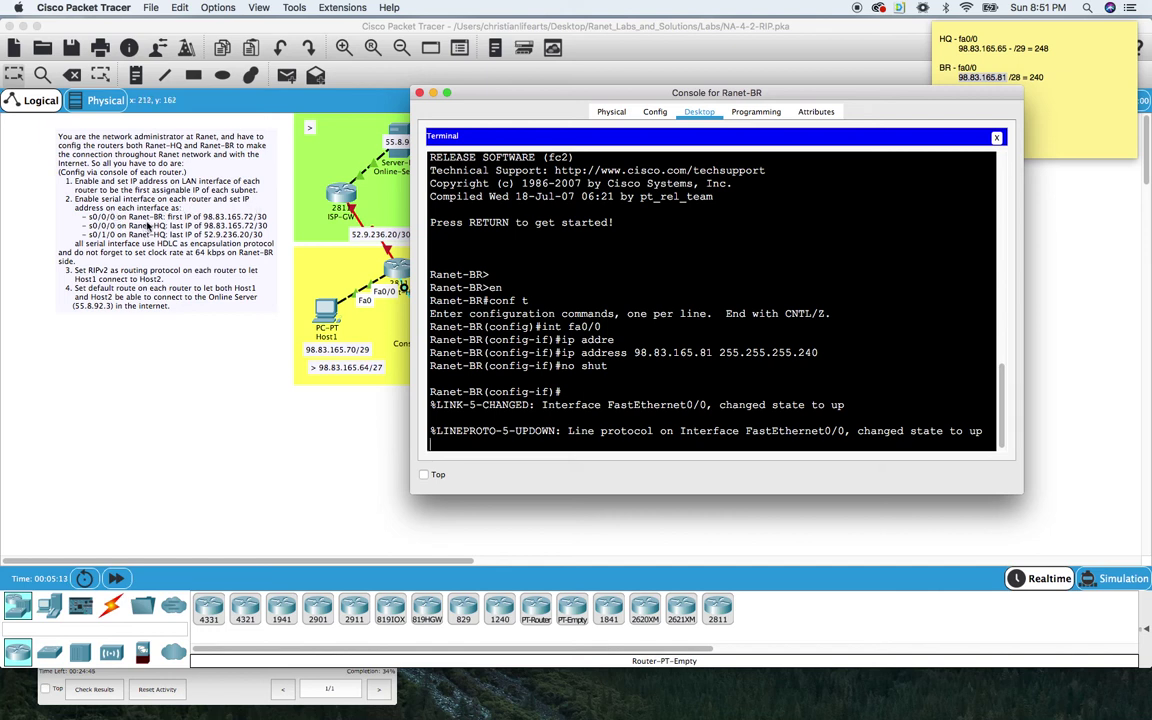
key("Return")
key("Return")
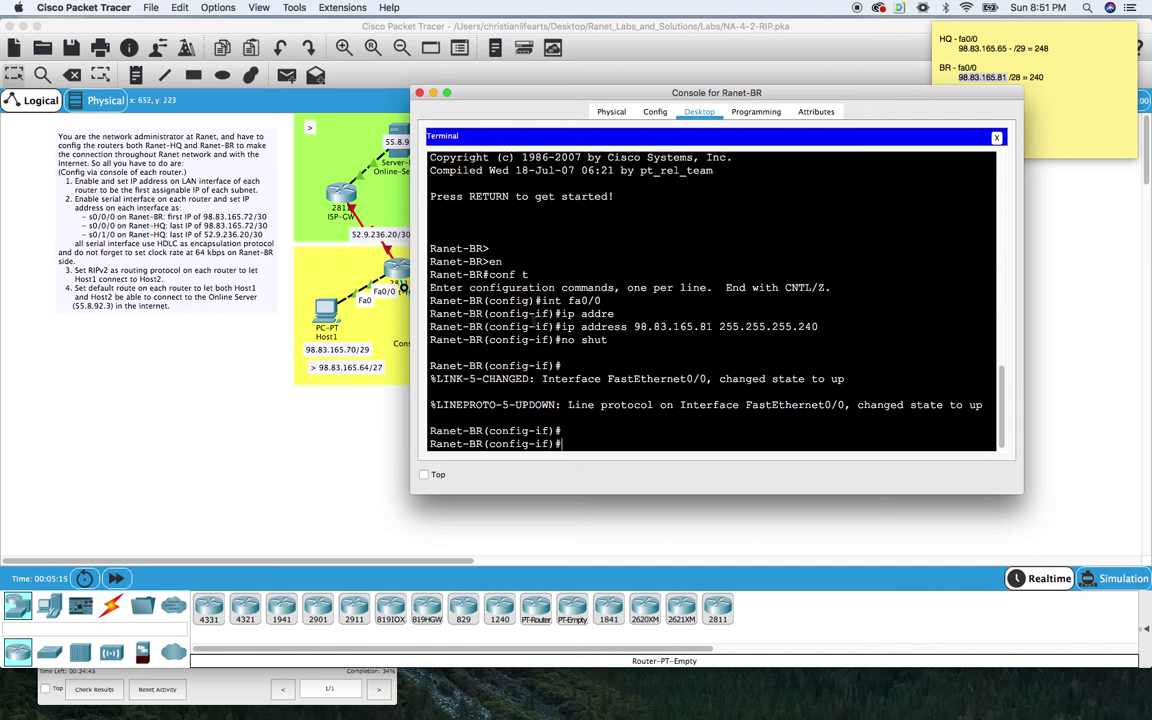
type("int se0/0/0")
key("Return")
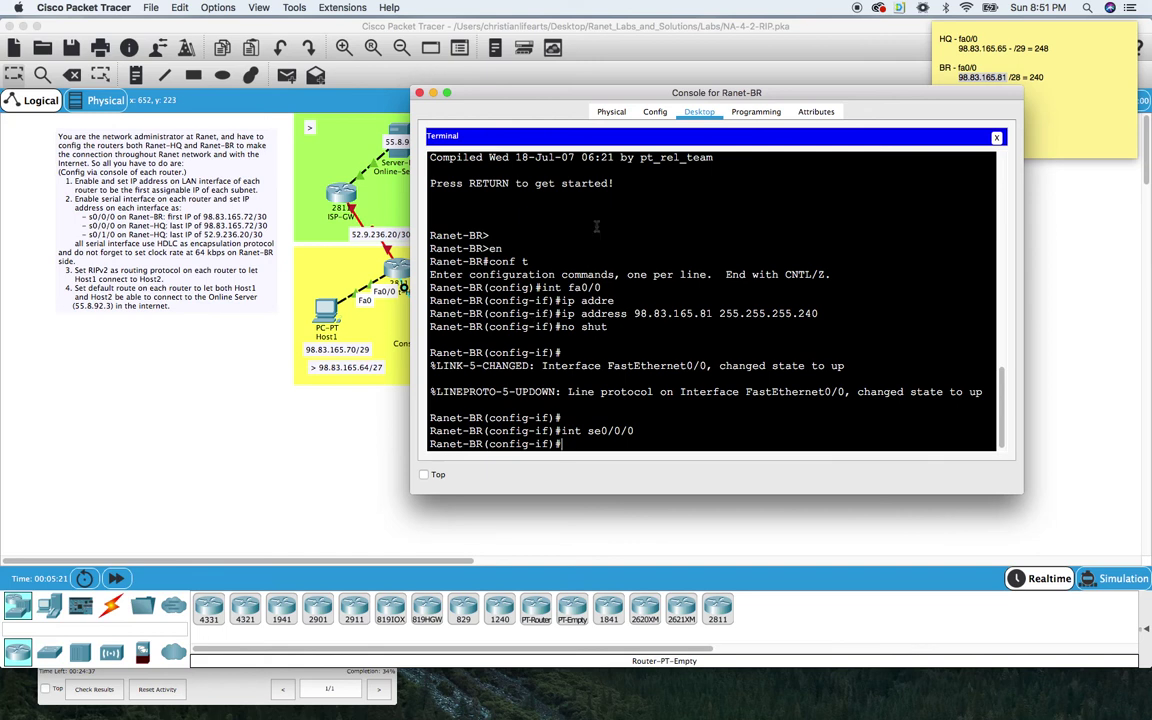
left_click_drag(652, 96, 853, 227)
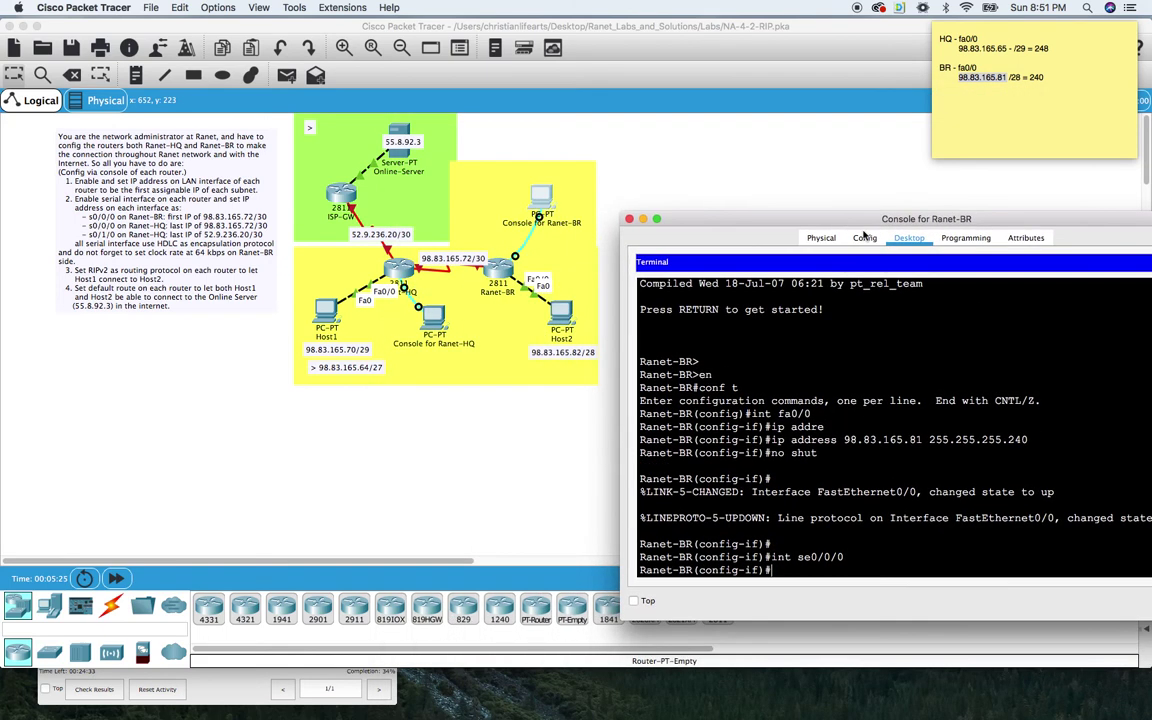
Reopen the Ranet-BR console and enable serial0/0/0 with no shut
left_click(441, 270)
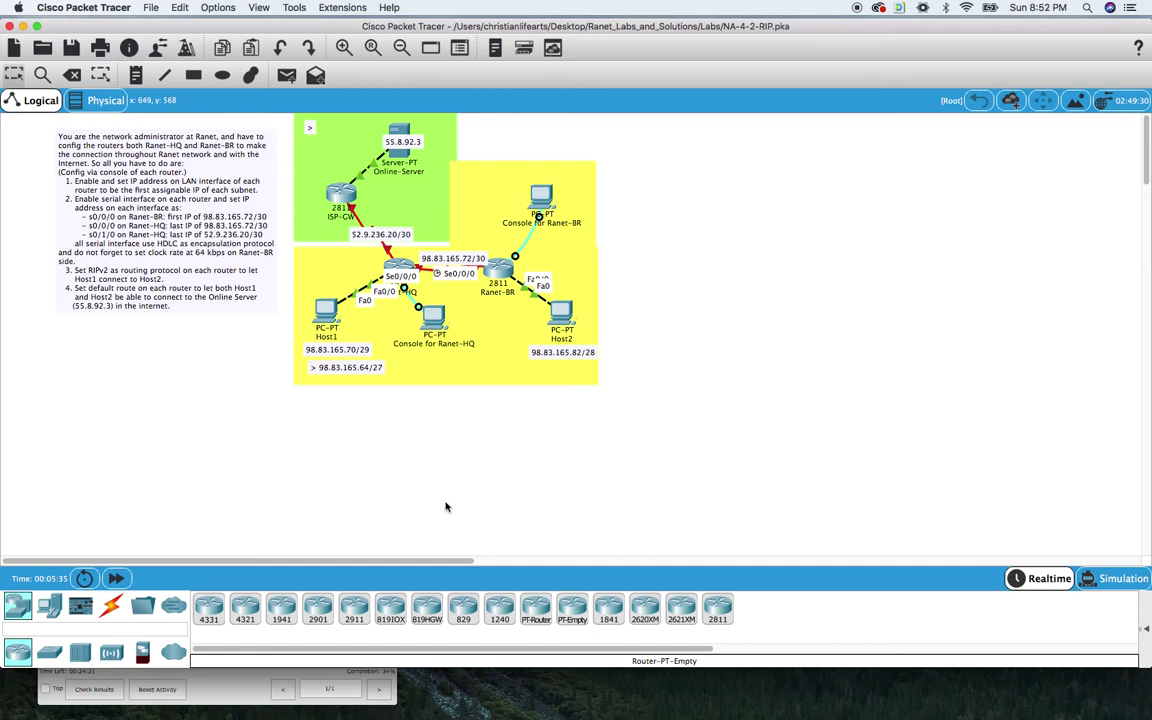
left_click(542, 182)
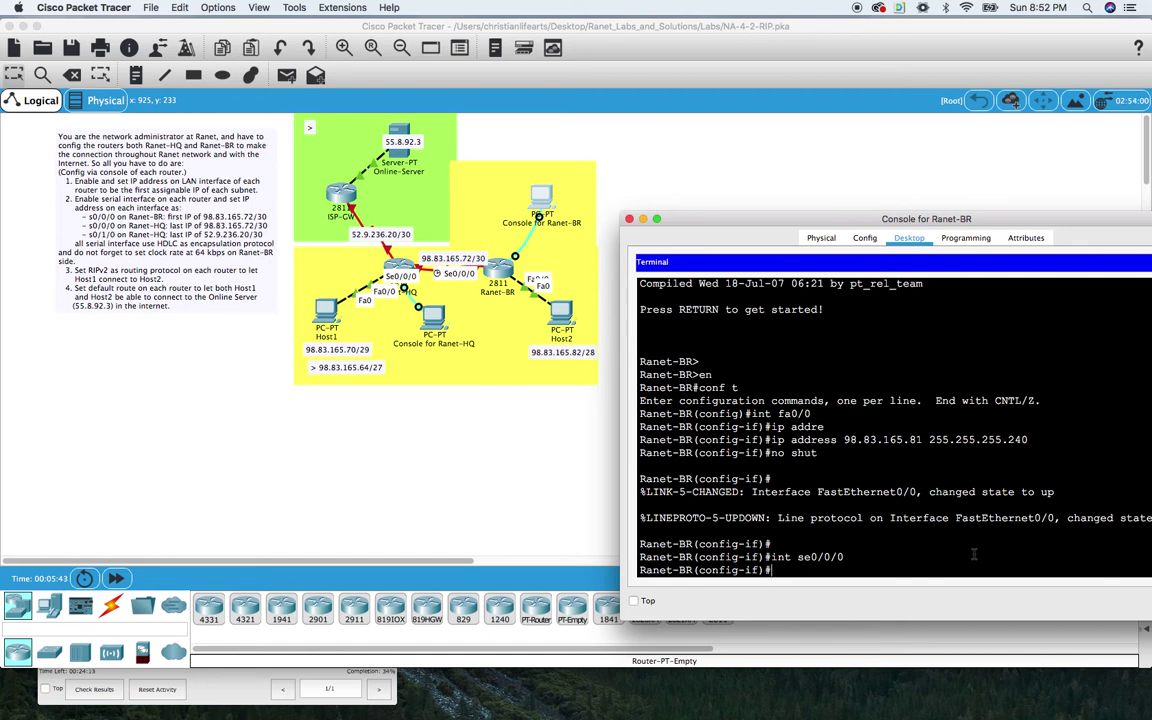
type("no shut")
key("Return")
key("Return")
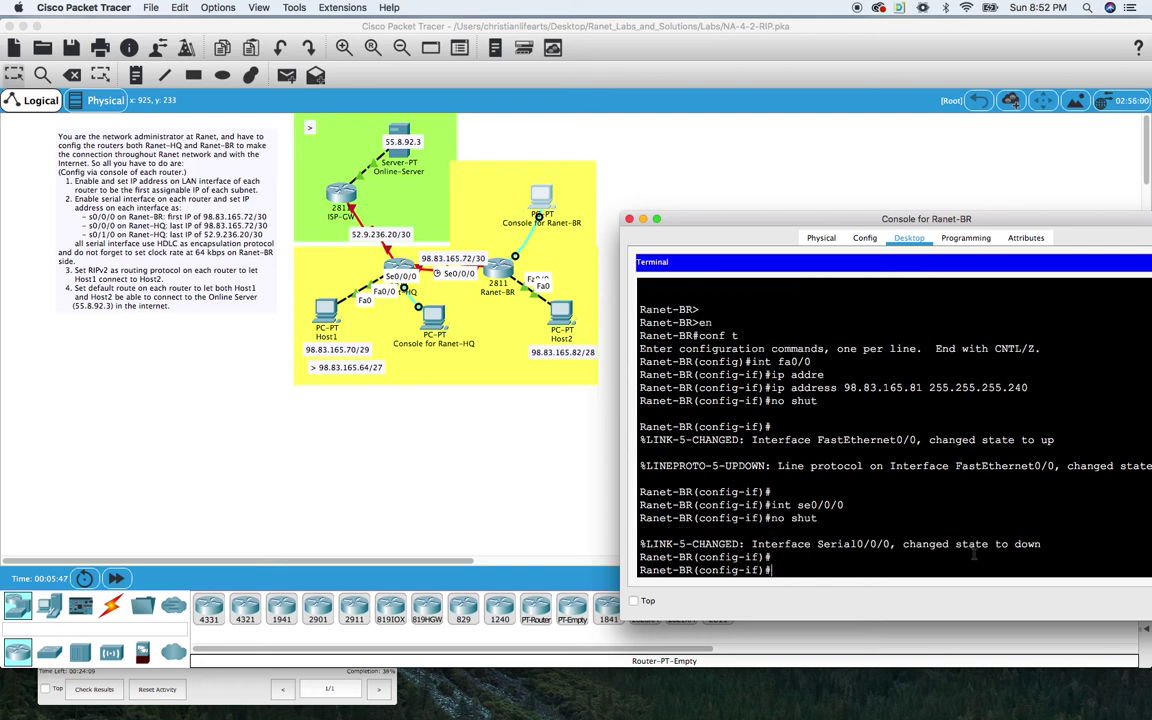
key("Return")
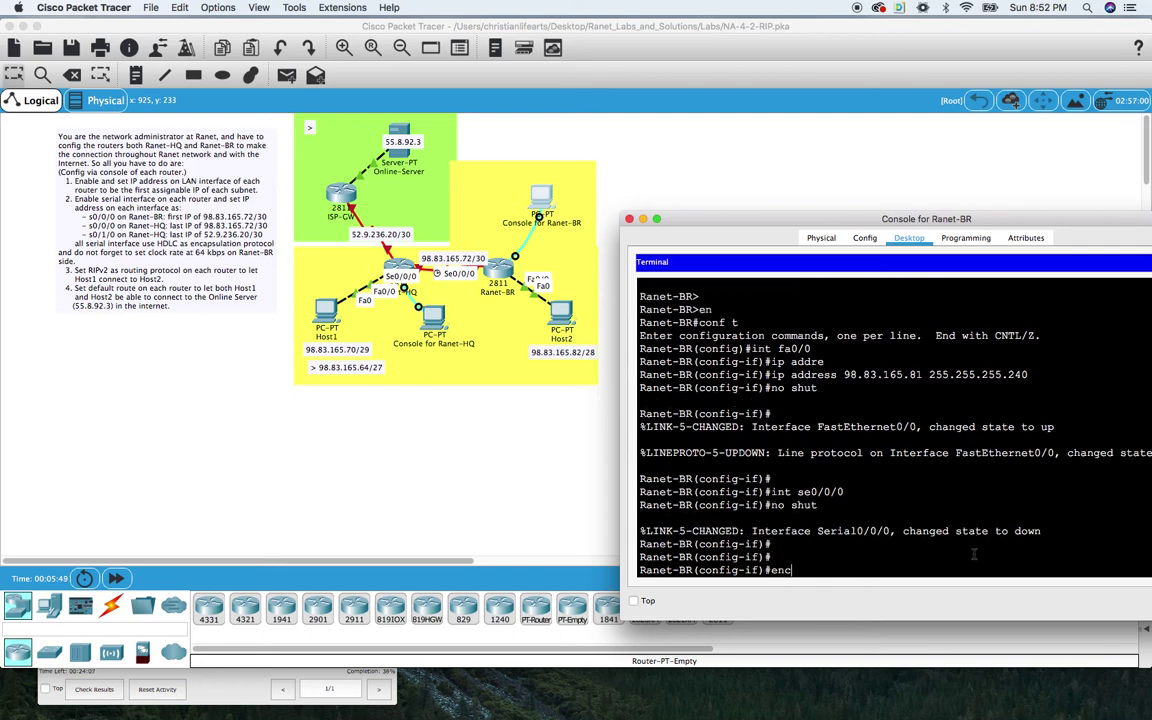
Set HDLC encapsulation and clock rate 64000 on serial0/0/0
type("enc")
key("Tab")
type("hd")
key("Tab")
key("Return")
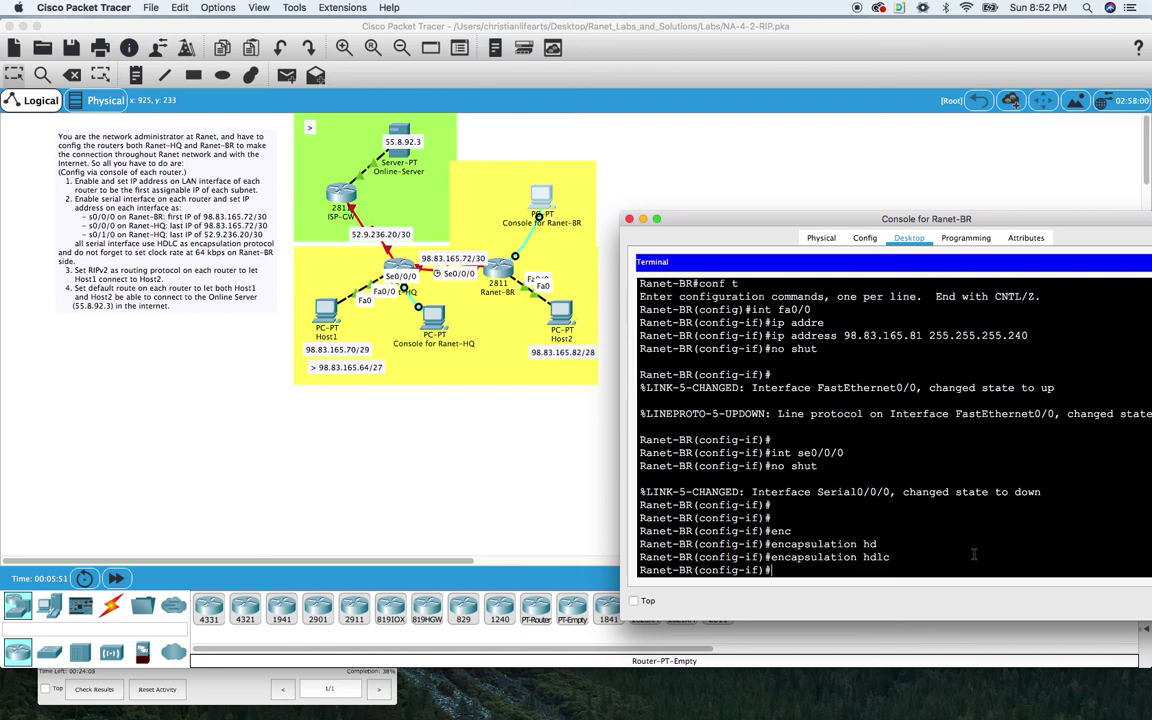
type("clo")
key("Tab")
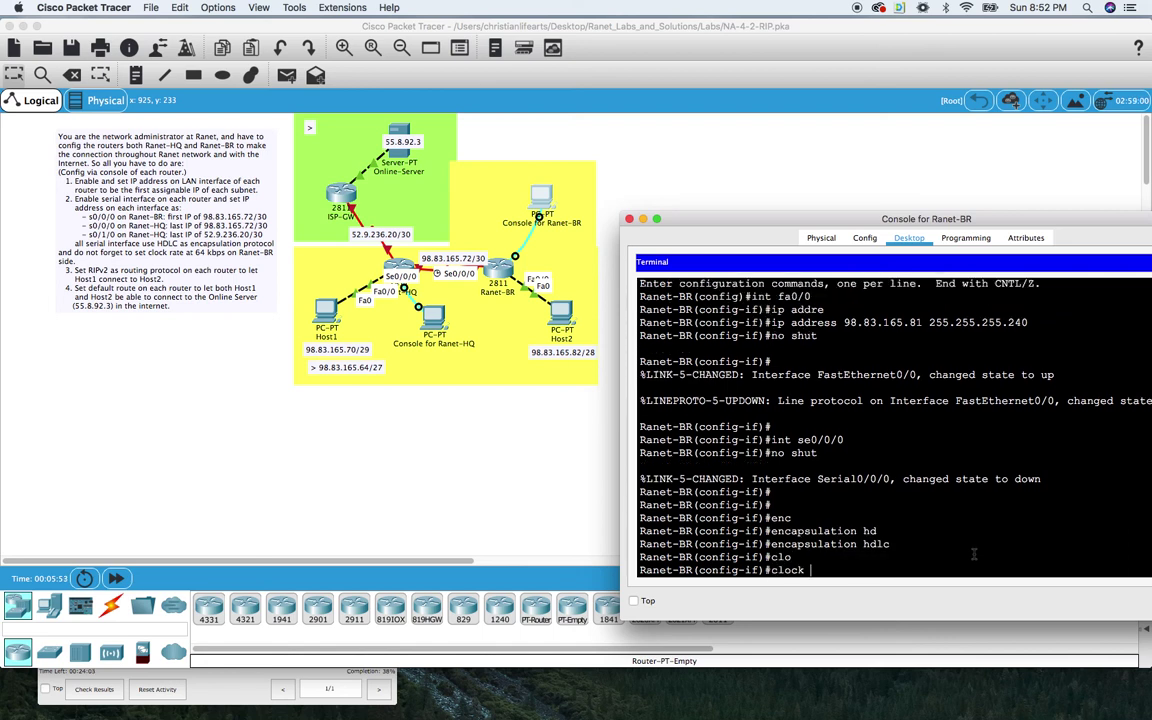
type("r")
key("Tab")
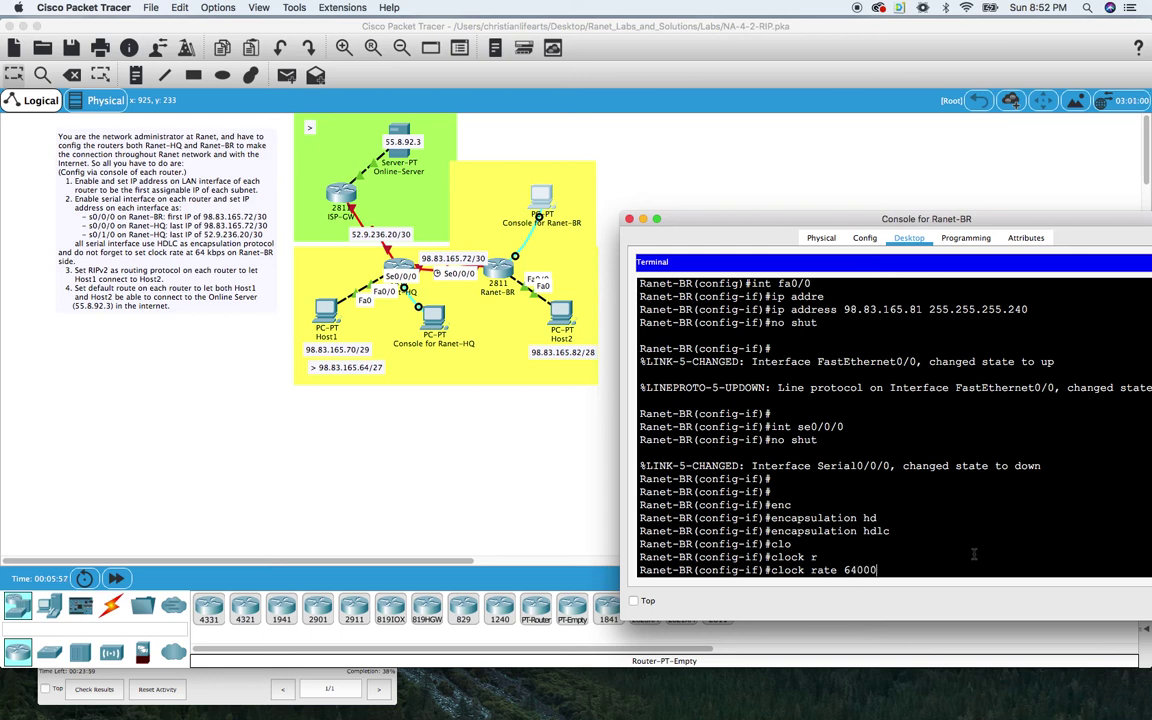
key("Return")
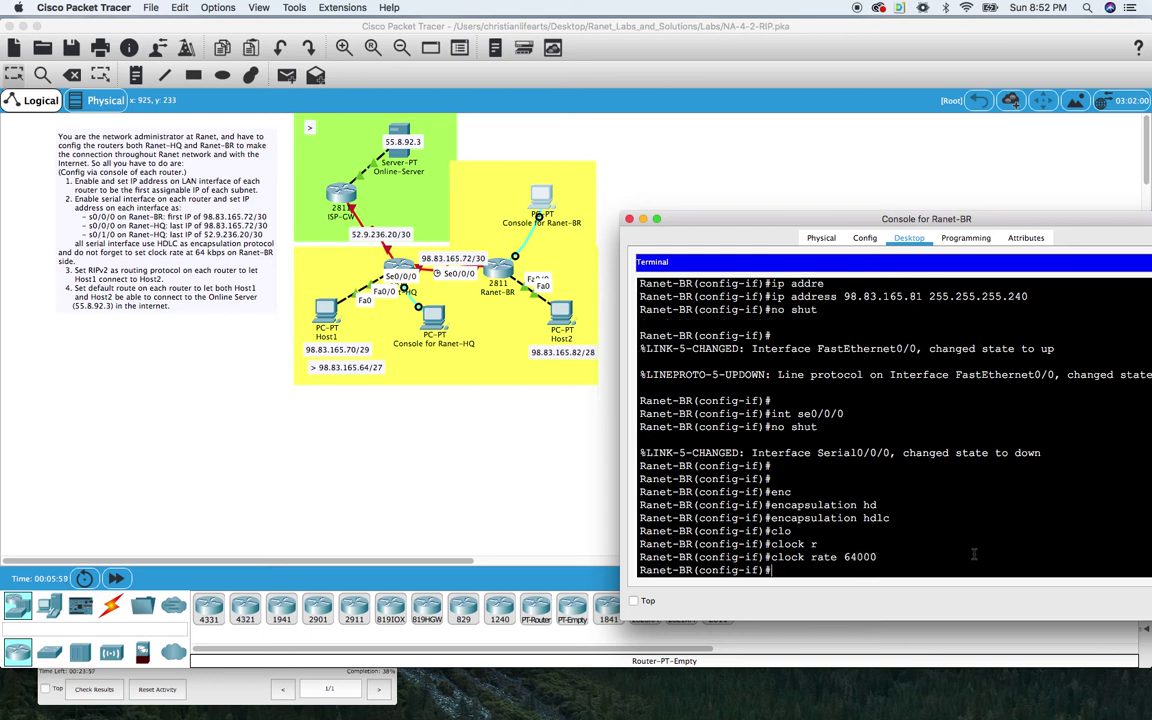
Assign serial0/0/0 the address 98.83.165.73 255.255.255.252
type("ip add")
key("Tab")
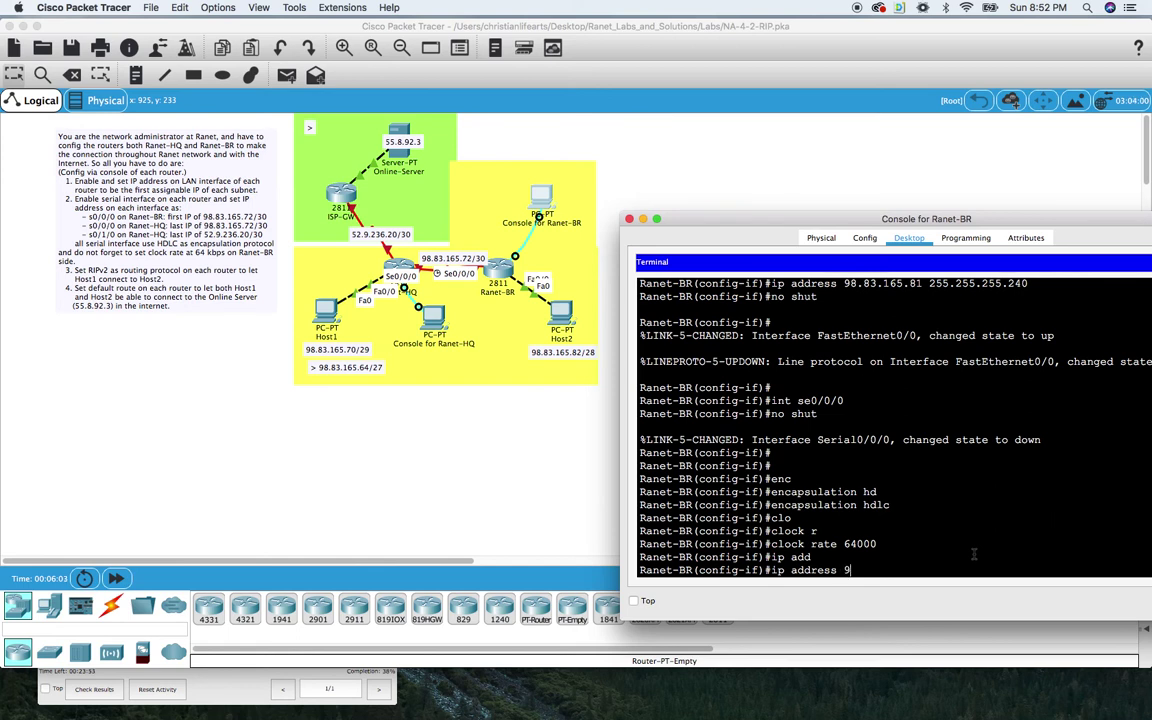
type(".")
type("83")
type(".165")
type(".")
type("73")
type(" 244.")
key("BackSpace")
key("BackSpace")
key("BackSpace")
type("55.255.255.252")
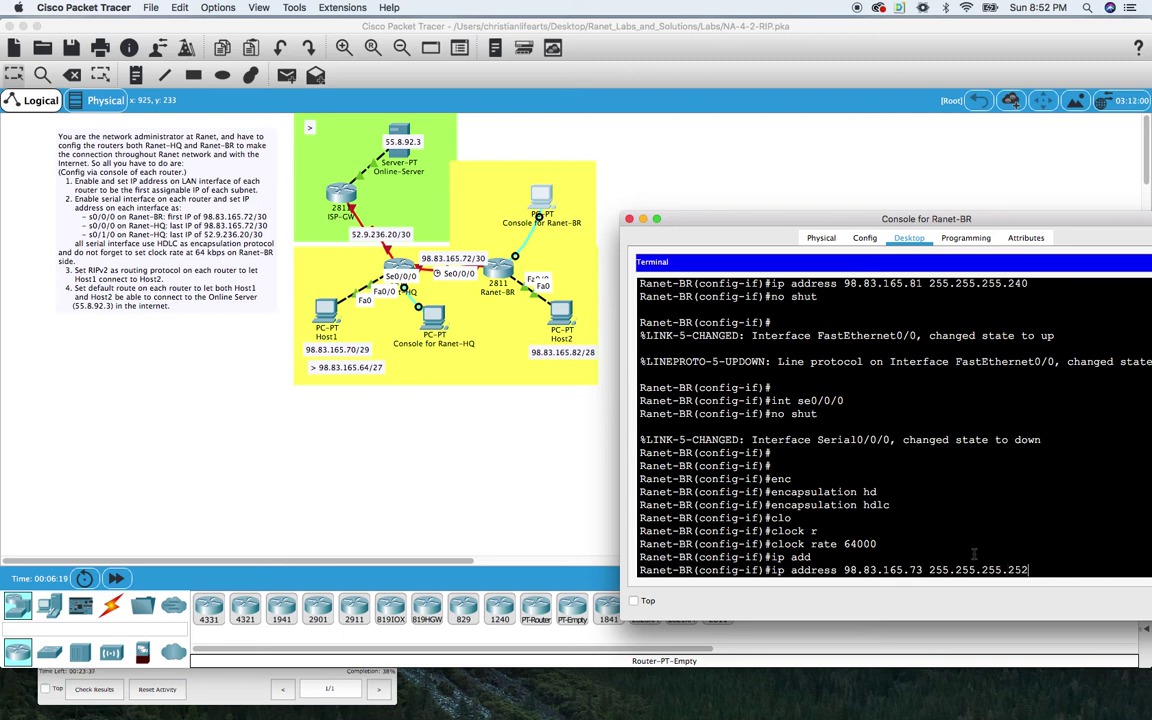
key("Return")
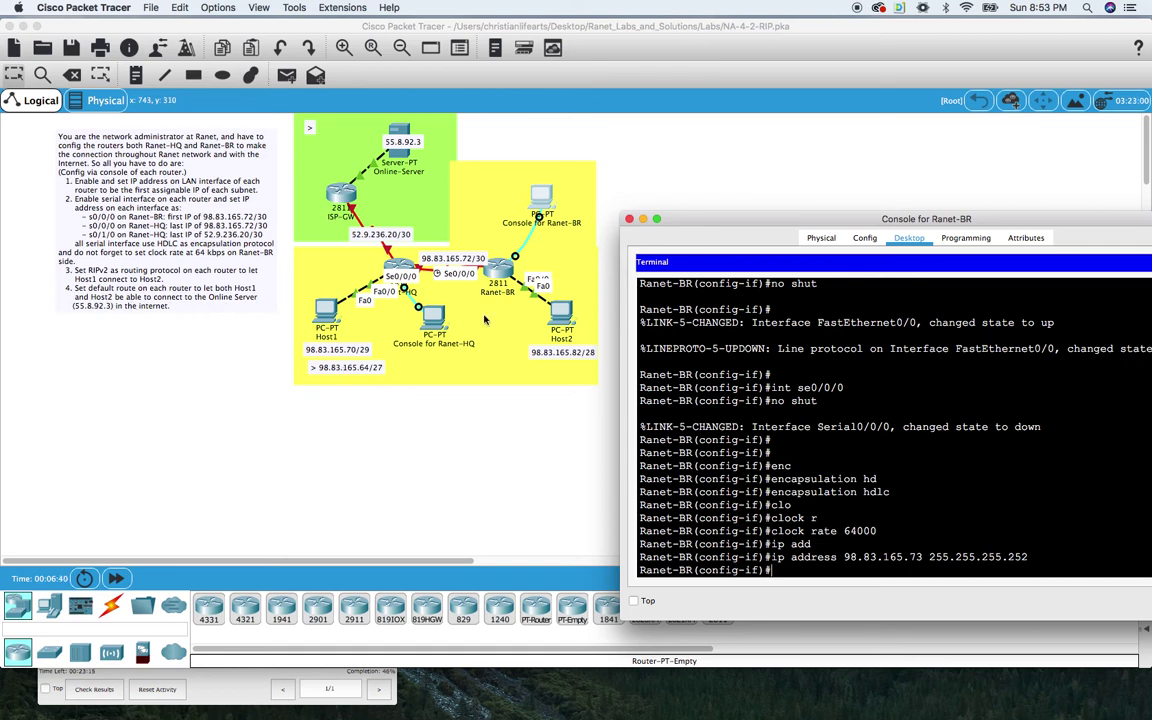
Leave interface configuration, enter router rip, and set RIP version 2
type("ex")
key("Return")
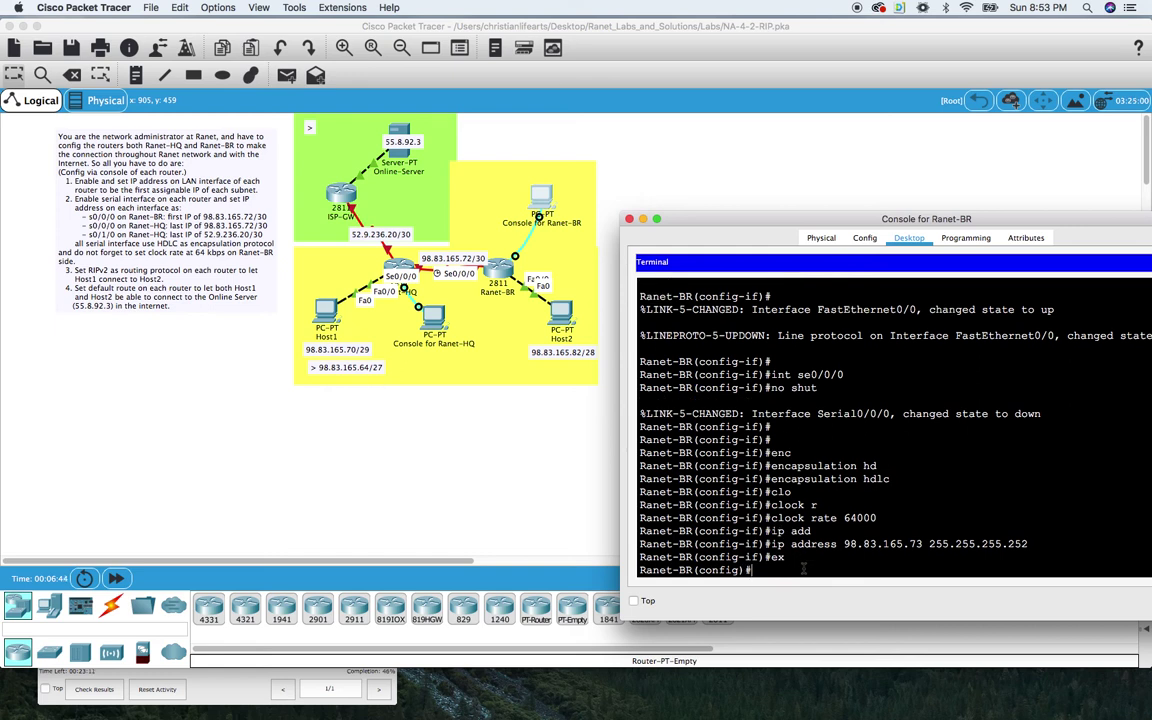
type("router r")
key("Tab")
key("Return")
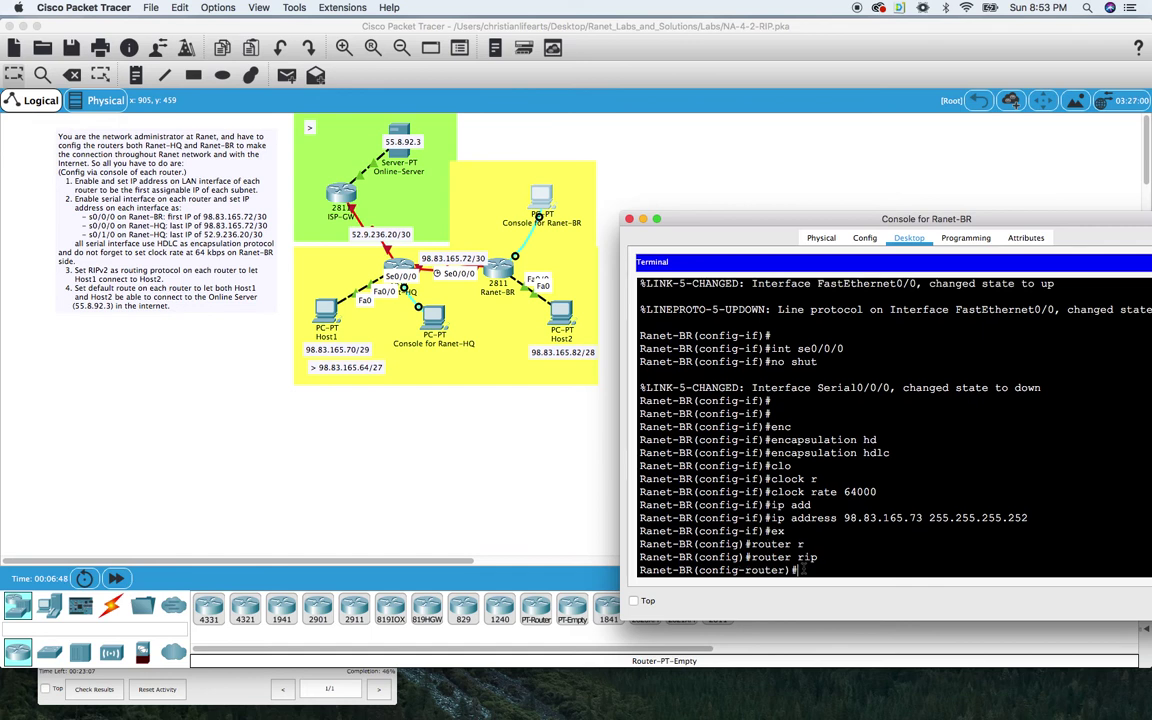
type("ver")
key("Tab")
type("2")
key("Return")
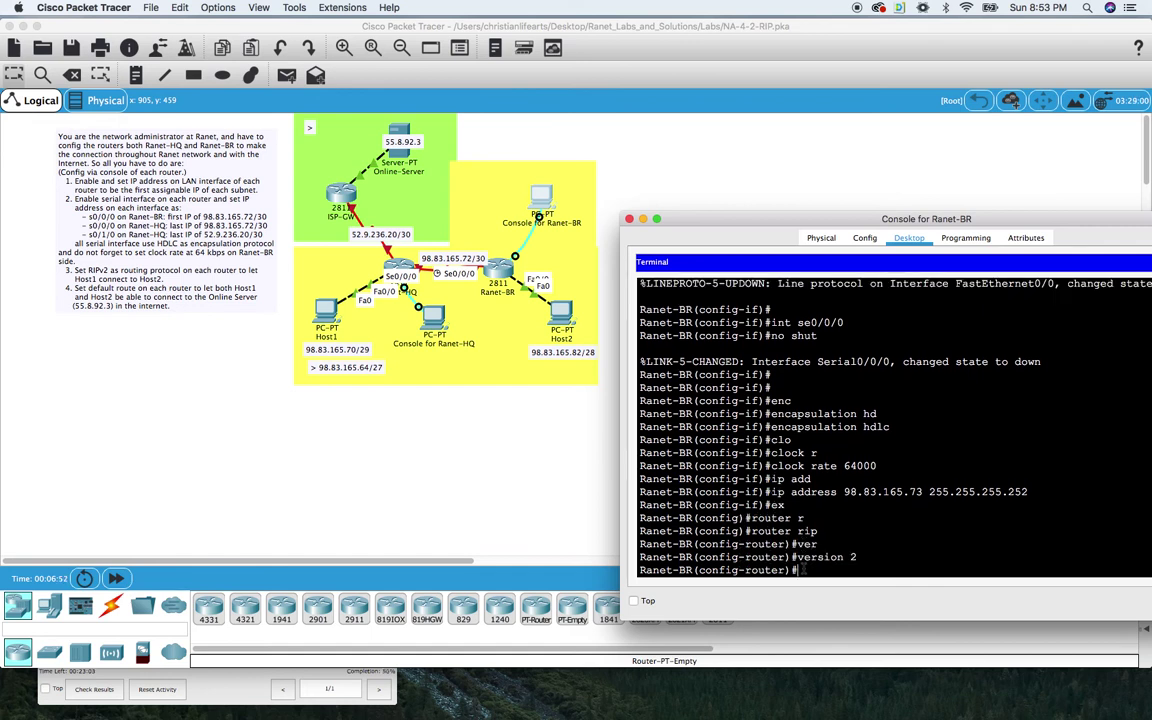
Disable auto-summary, advertise network 98.0.0.0, and exit to global configuration
type("no au")
key("Tab")
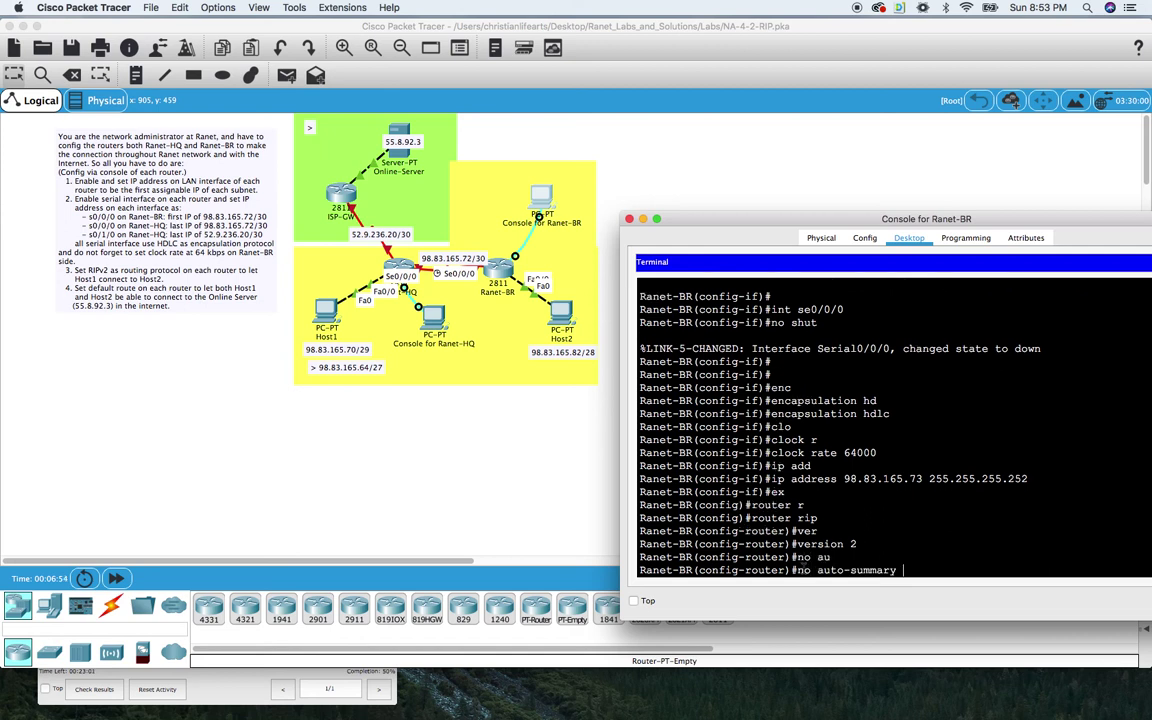
key("Return")
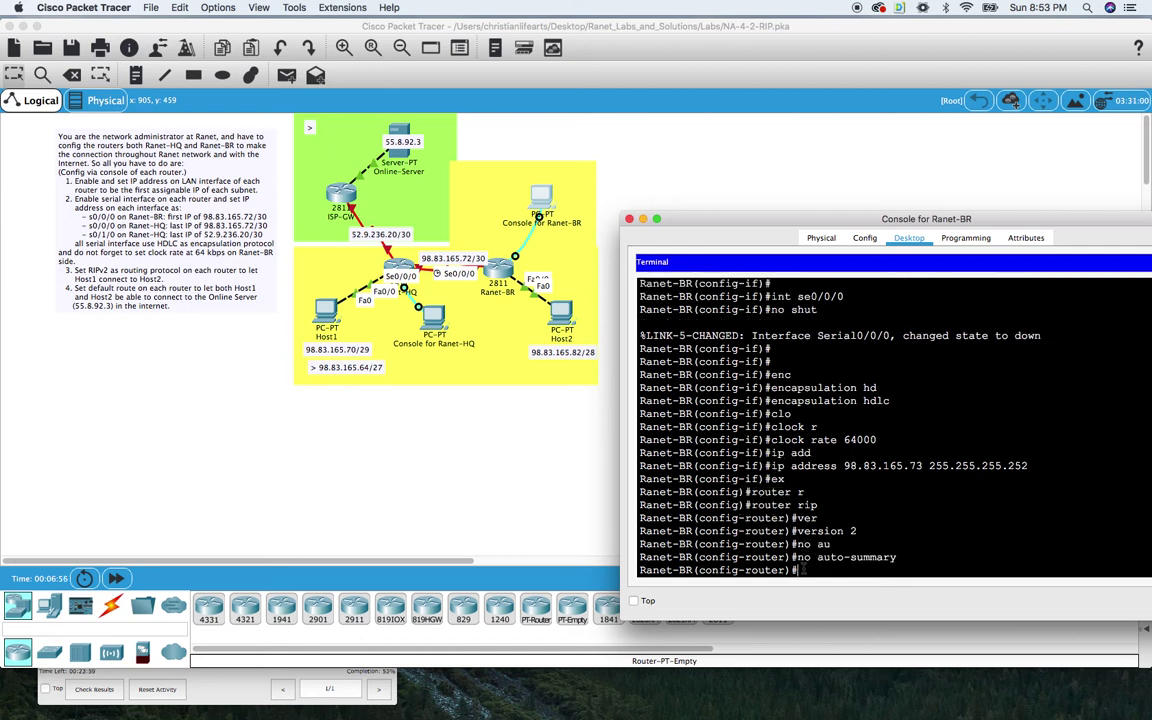
type("net")
key("Tab")
type("98.0.0.0")
key("Return")
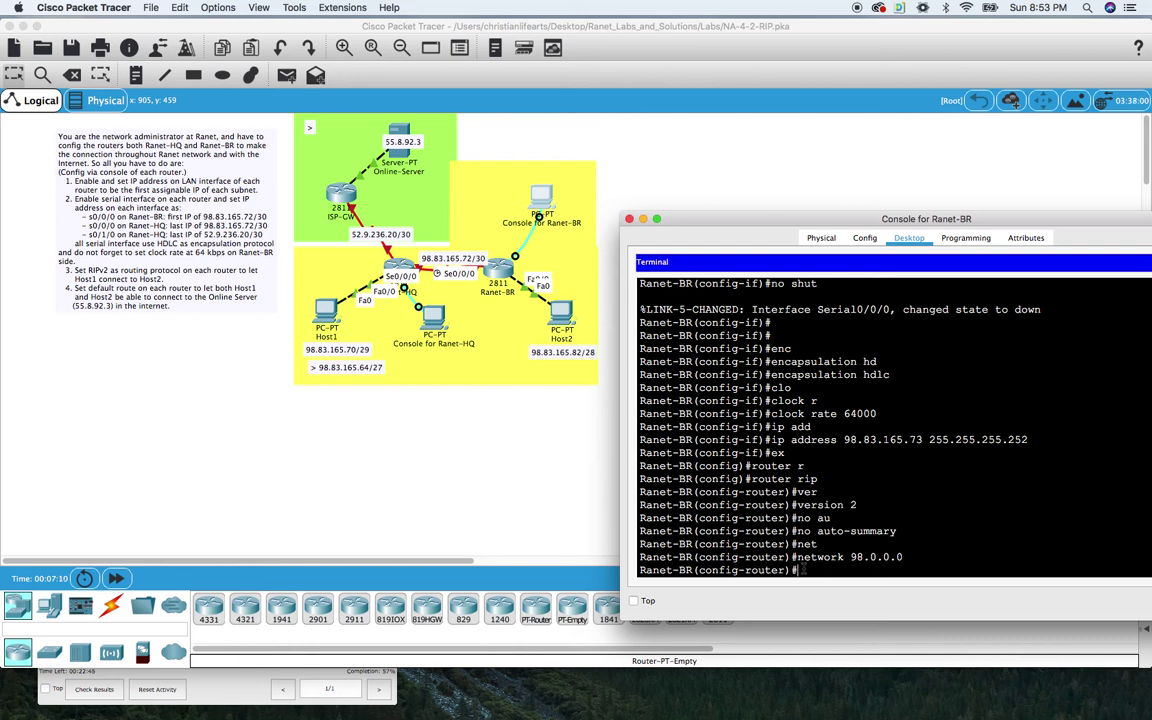
type("ex")
key("Return")
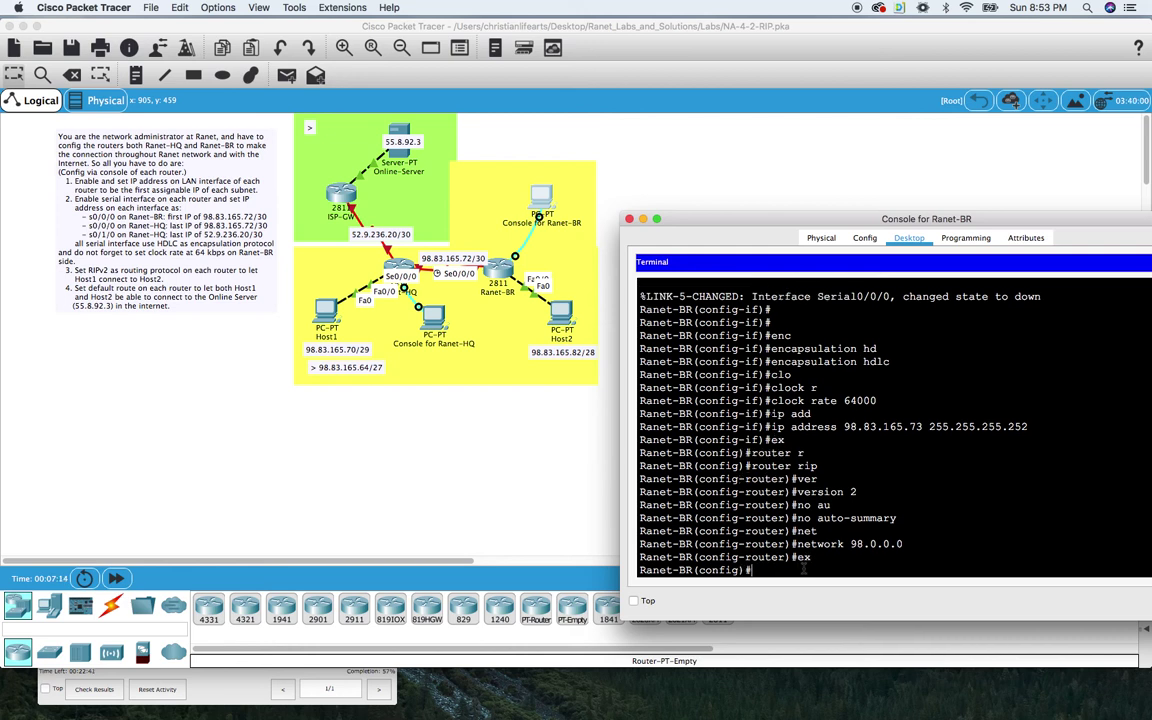
Add default route ip route 0.0.0.0 0.0.0.0 se0/0/0 on Ranet-BR, then set the console aside
type("ip r")
key("Tab")
type("out")
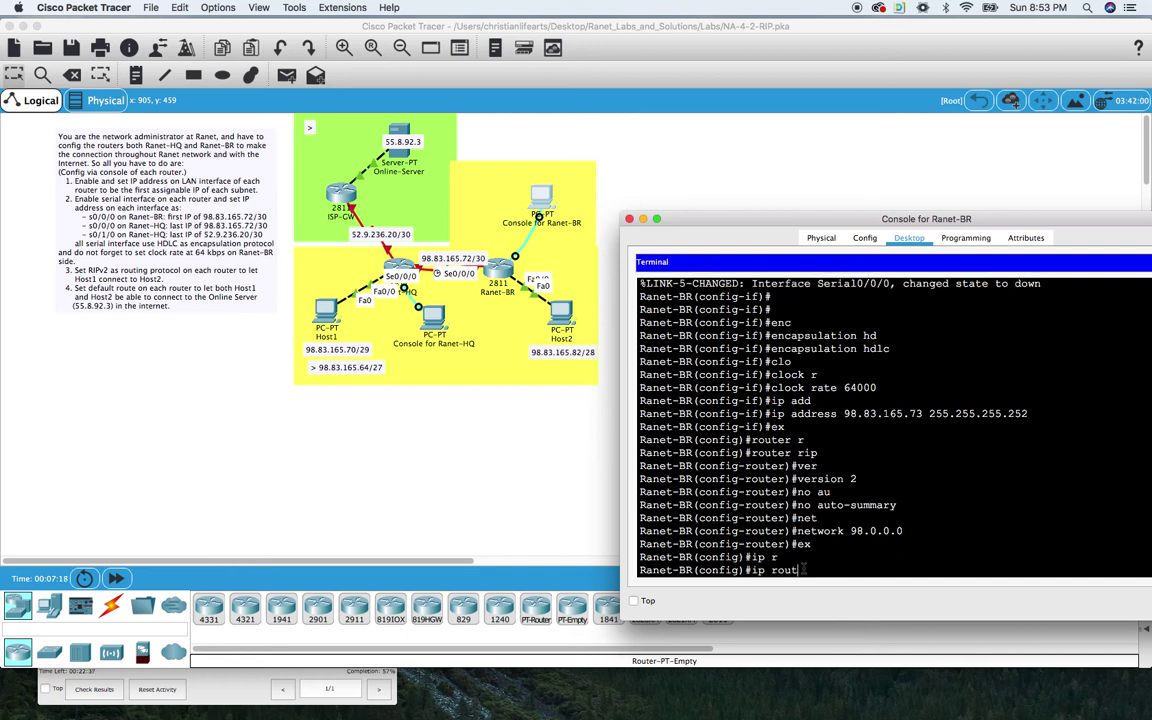
type("e 0.0.0.0 0.0.0.0")
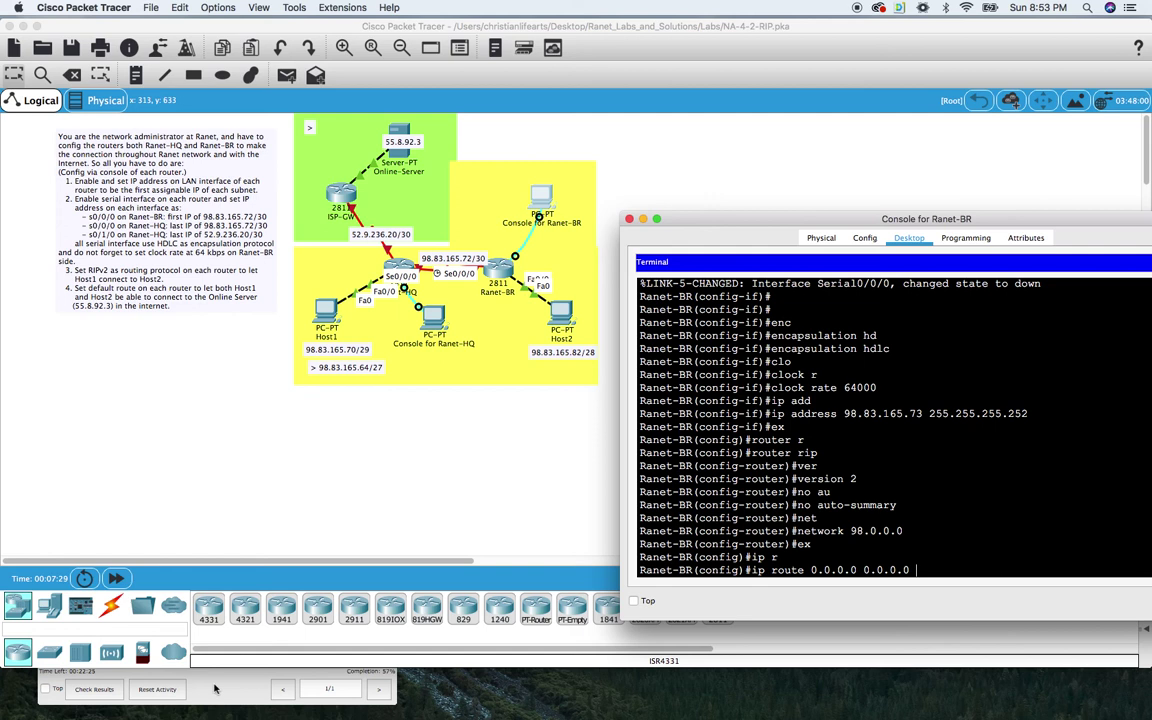
mouse_move(223, 693)
left_click(449, 493)
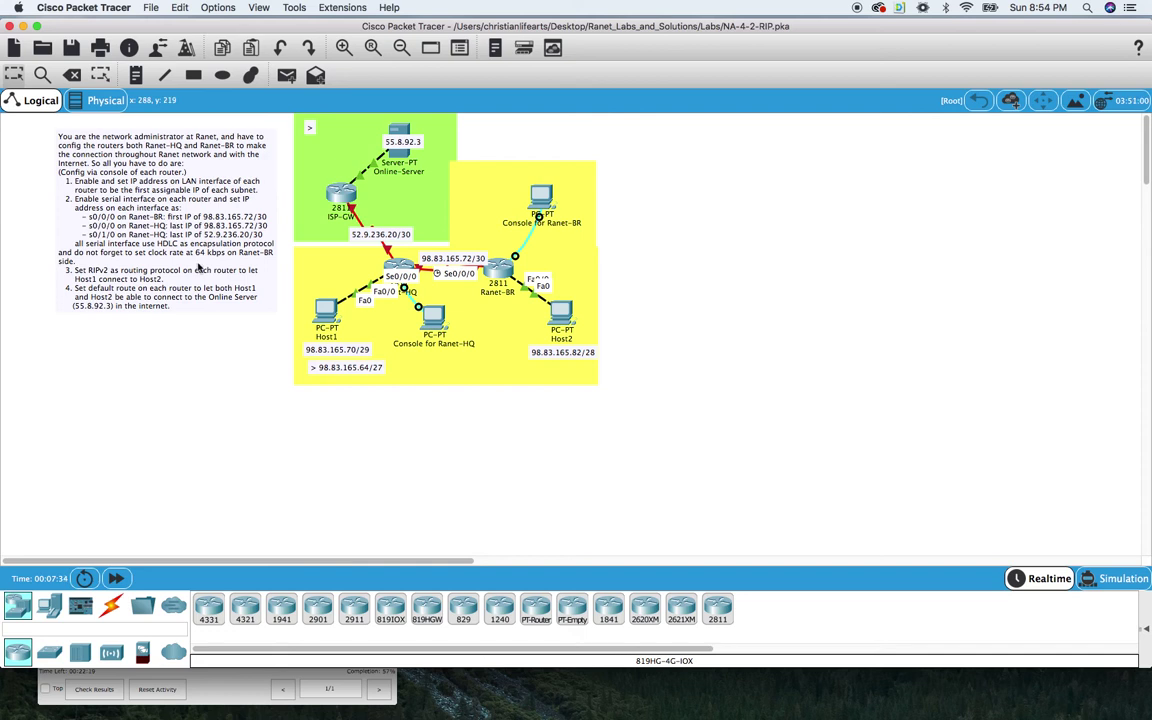
left_click(540, 196)
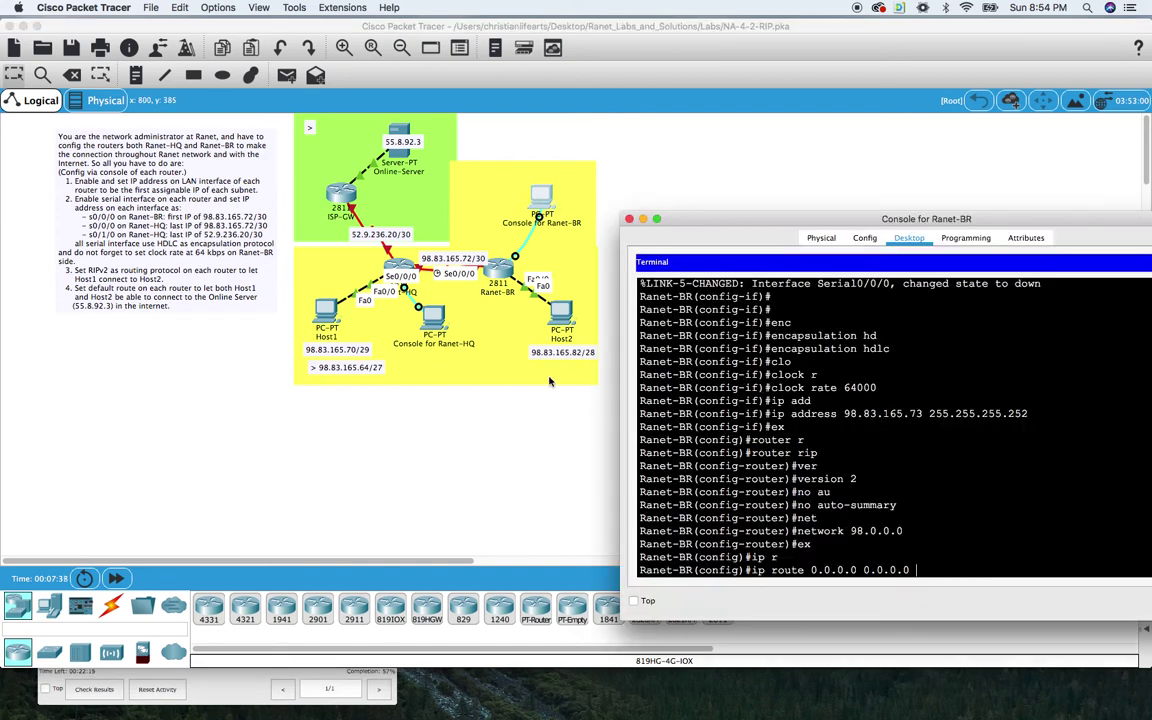
type("se0/0/0")
key("Return")
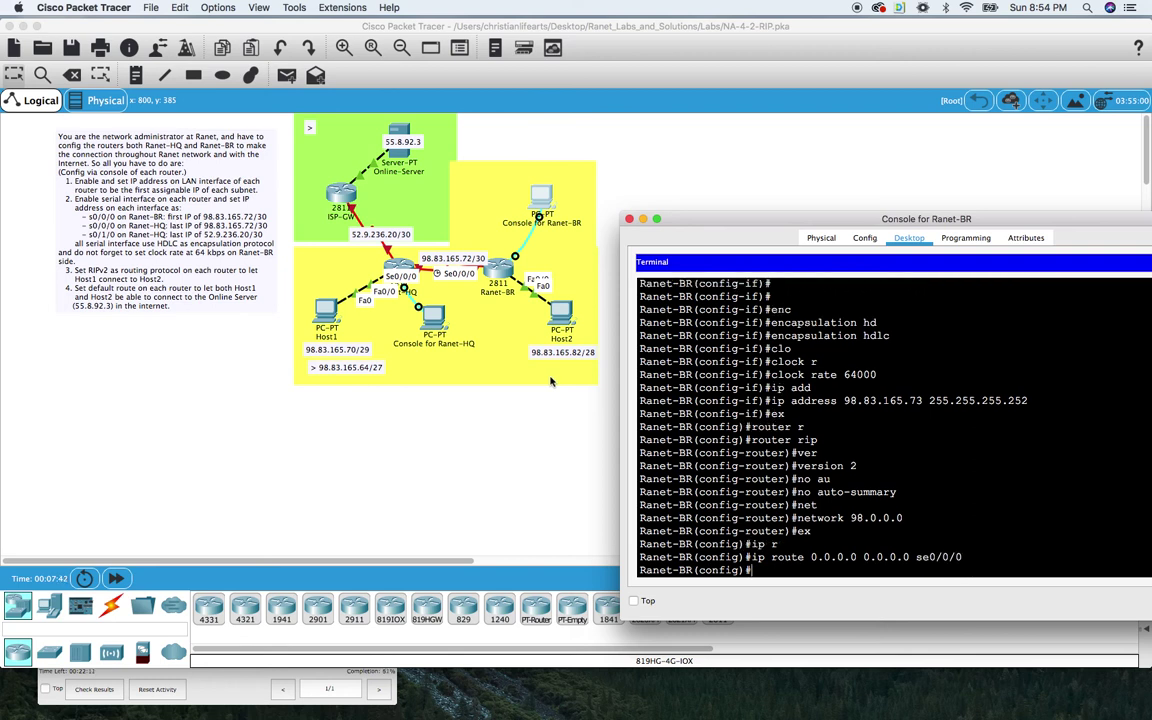
left_click(436, 451)
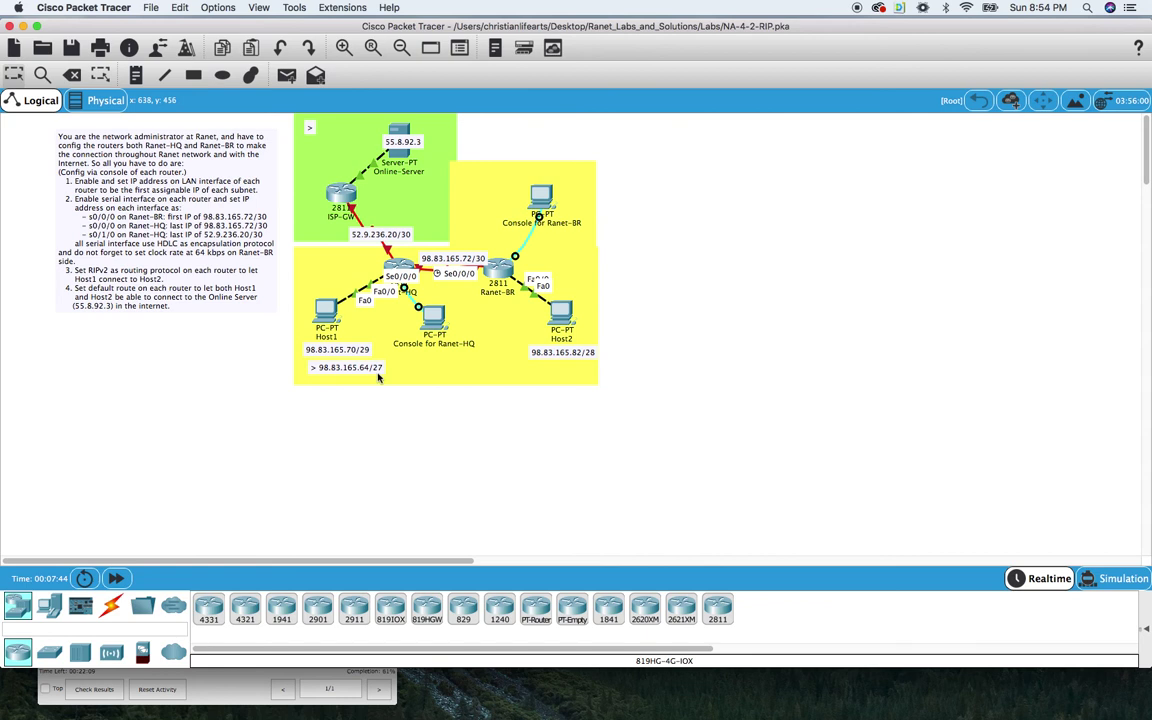
In the Ranet-HQ console, address Serial0/0/0 as 98.83.165.74 255.255.255.252 and enable it
left_click(389, 285)
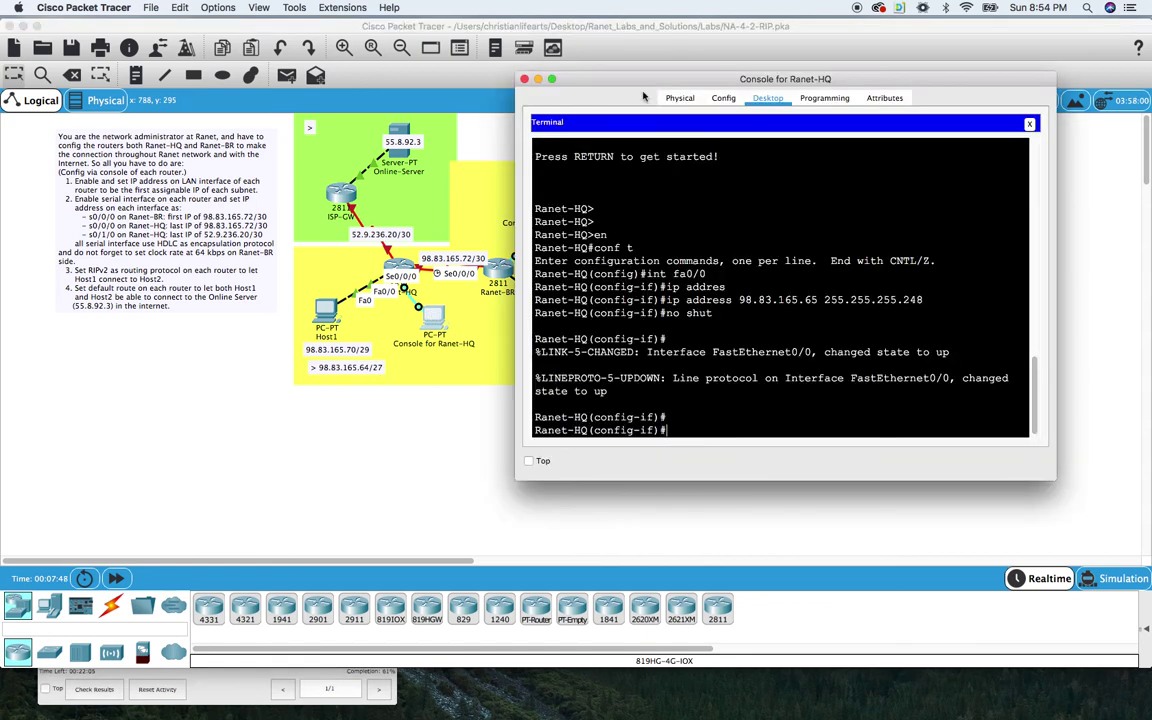
left_click_drag(578, 77, 638, 77)
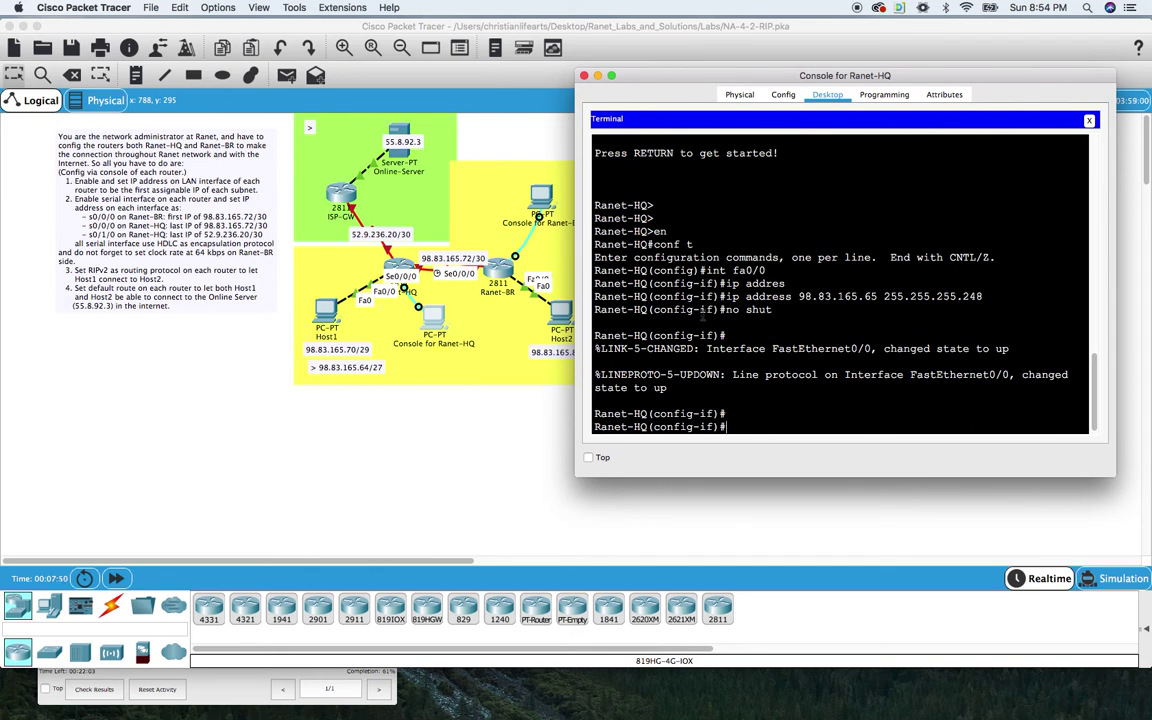
type("int se0/0/0")
key("Return")
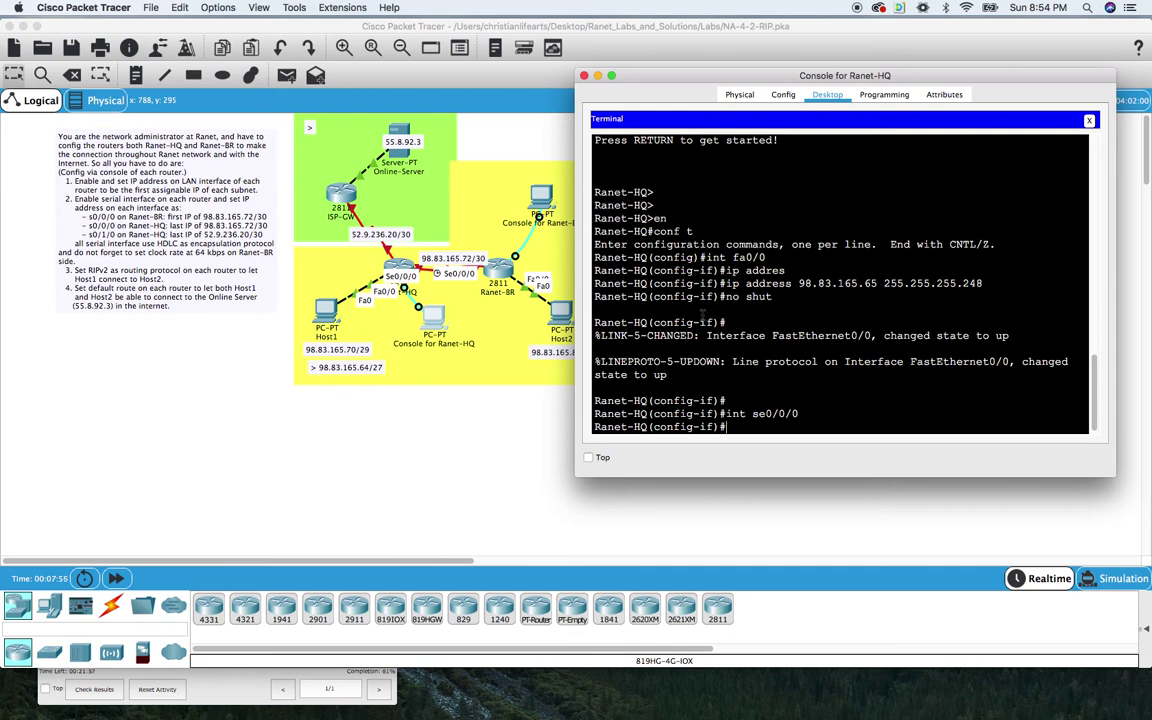
type("ip")
key("Tab")
type("a")
key("Tab")
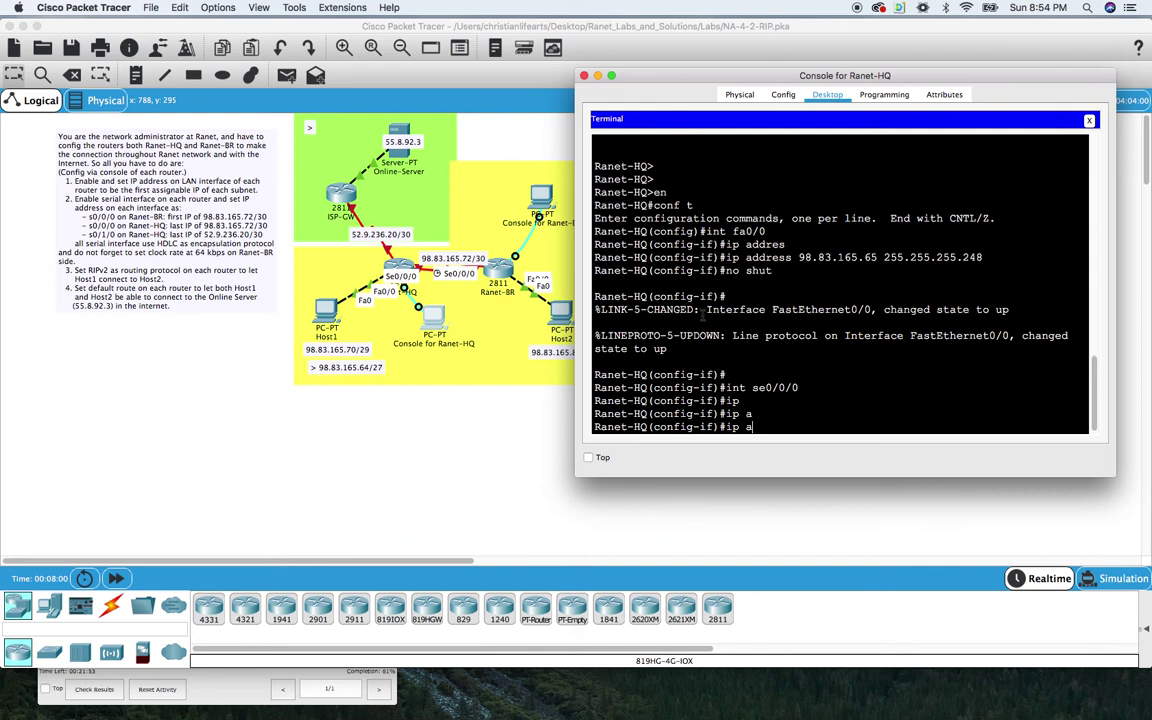
type("dd")
key("Tab")
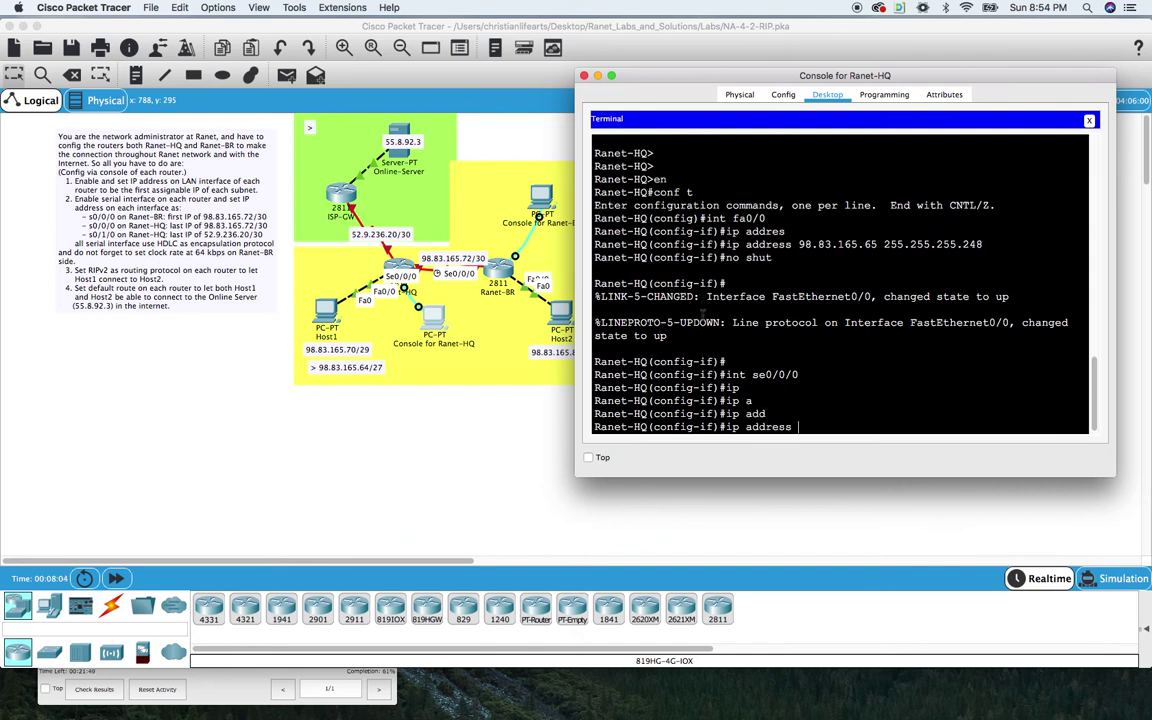
type("98.83.165.74 255.255.255.252")
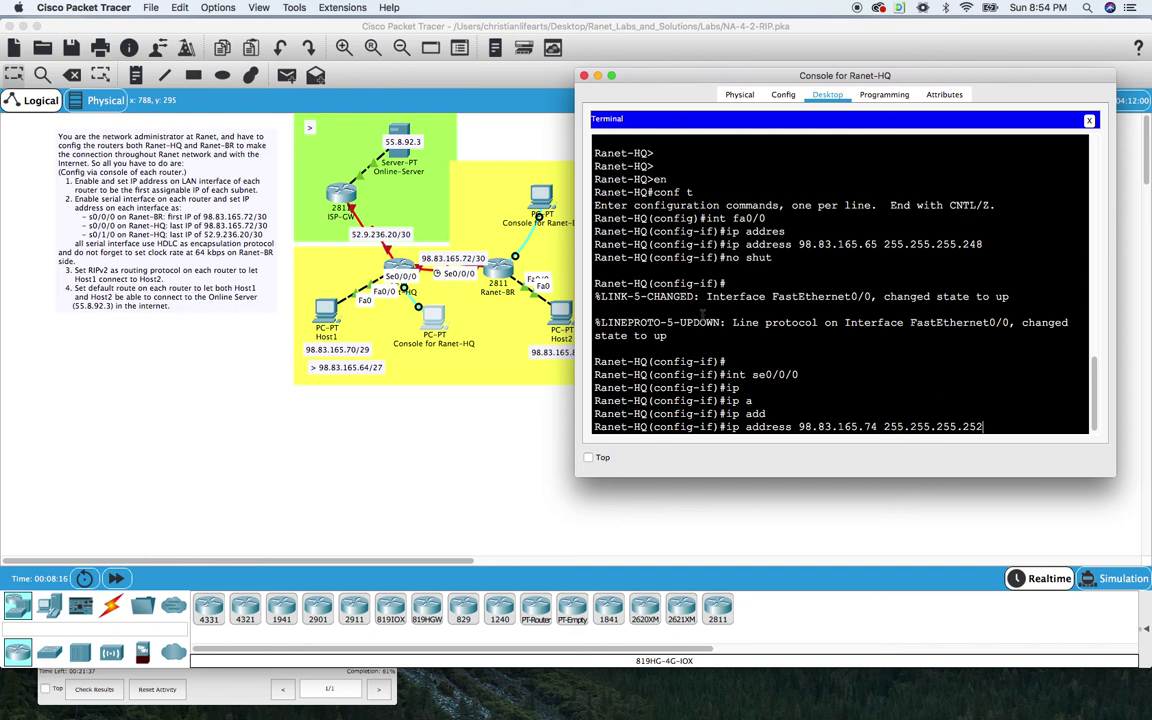
key("Return")
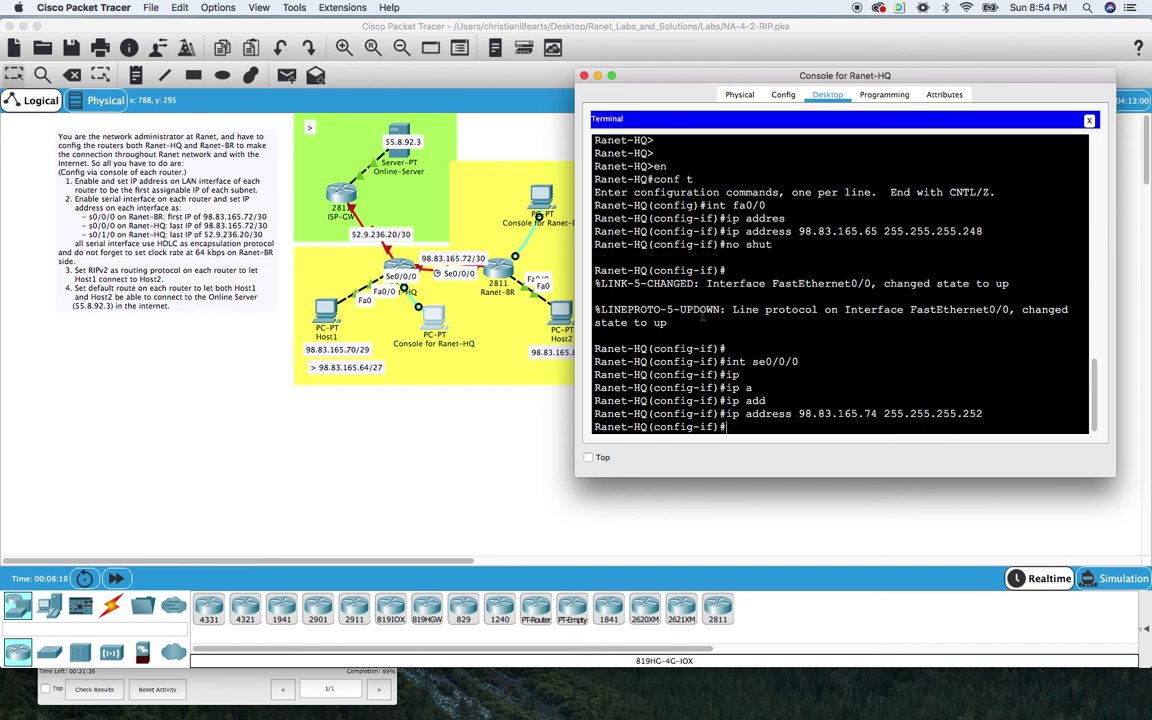
type("no shut")
key("Return")
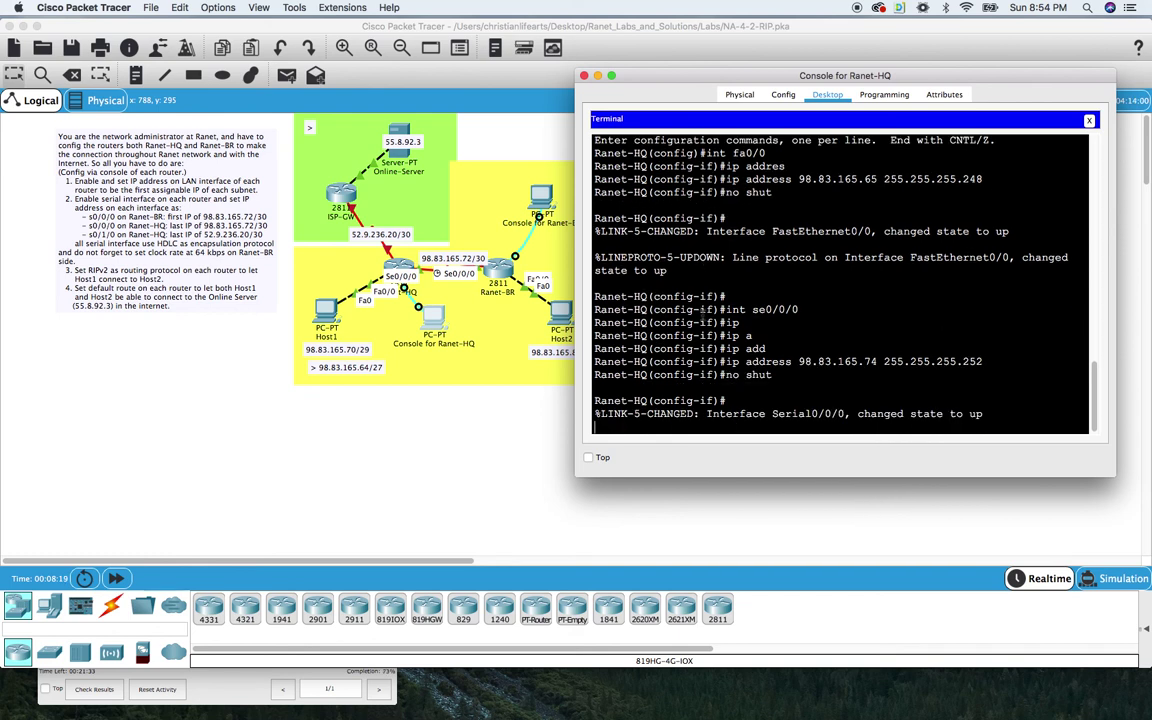
key("Return")
key("Return")
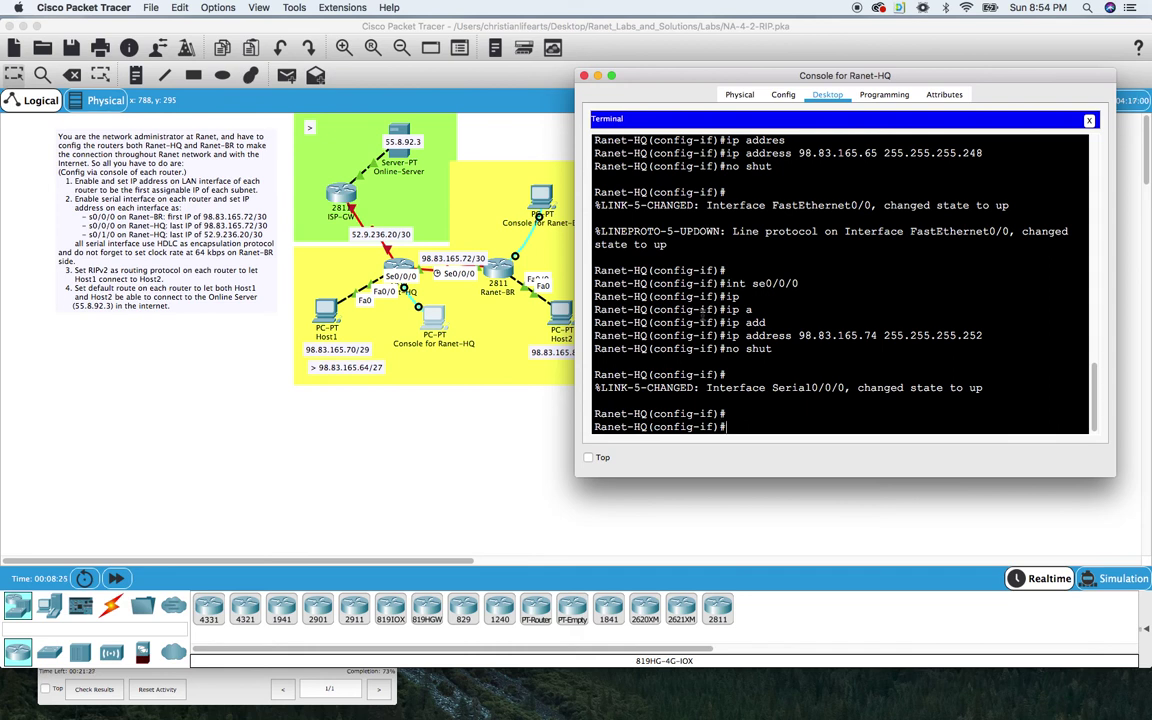
Enter Serial0/1/0 configuration and bring the interface up with no shutdown
type("int se0/1/0")
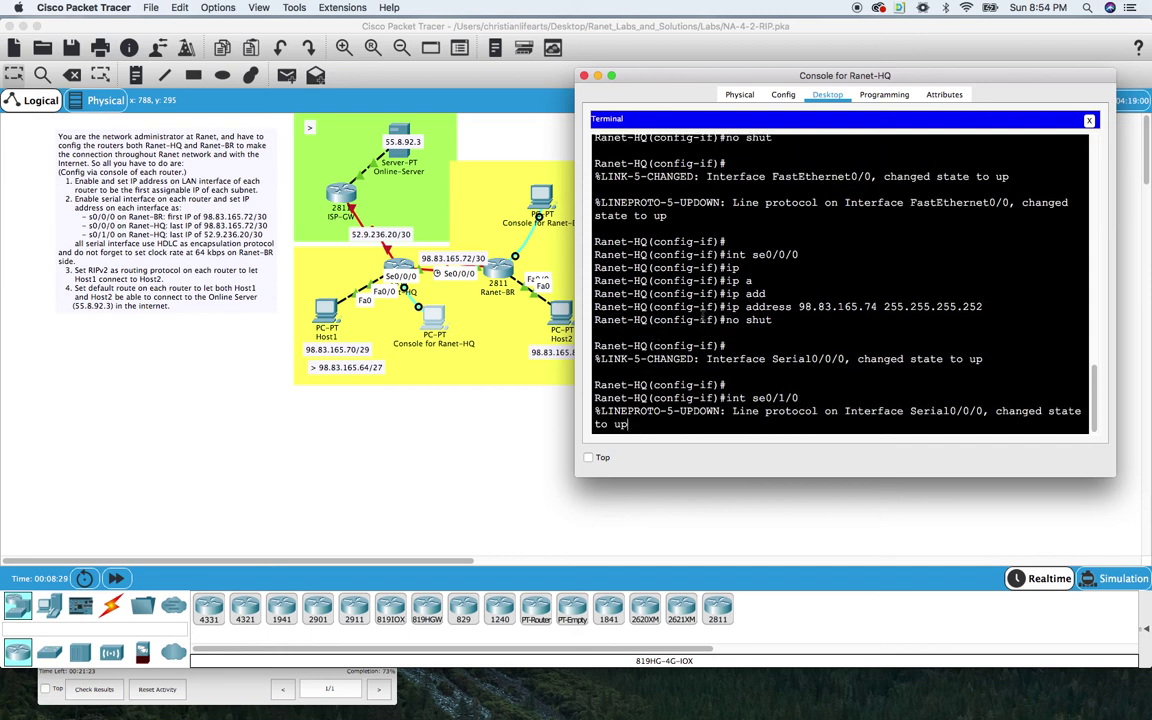
key("Return")
key("Up")
key("BackSpace")
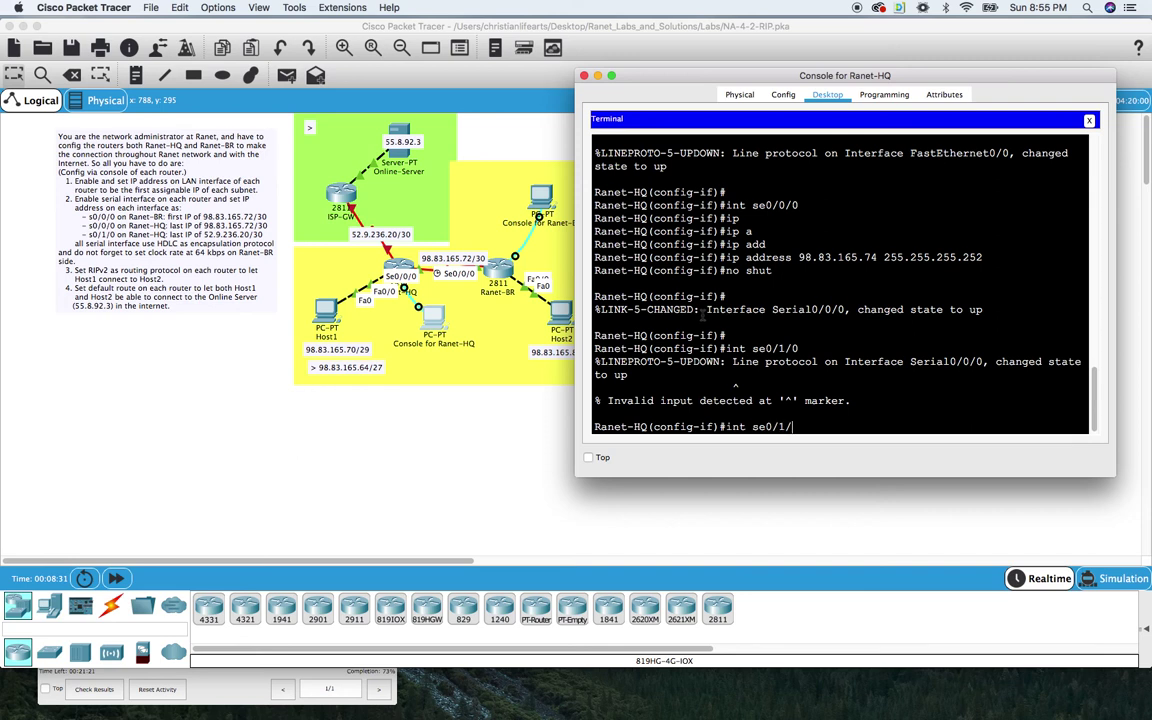
type("0")
key("Return")
key("Return")
type("no shut")
key("Return")
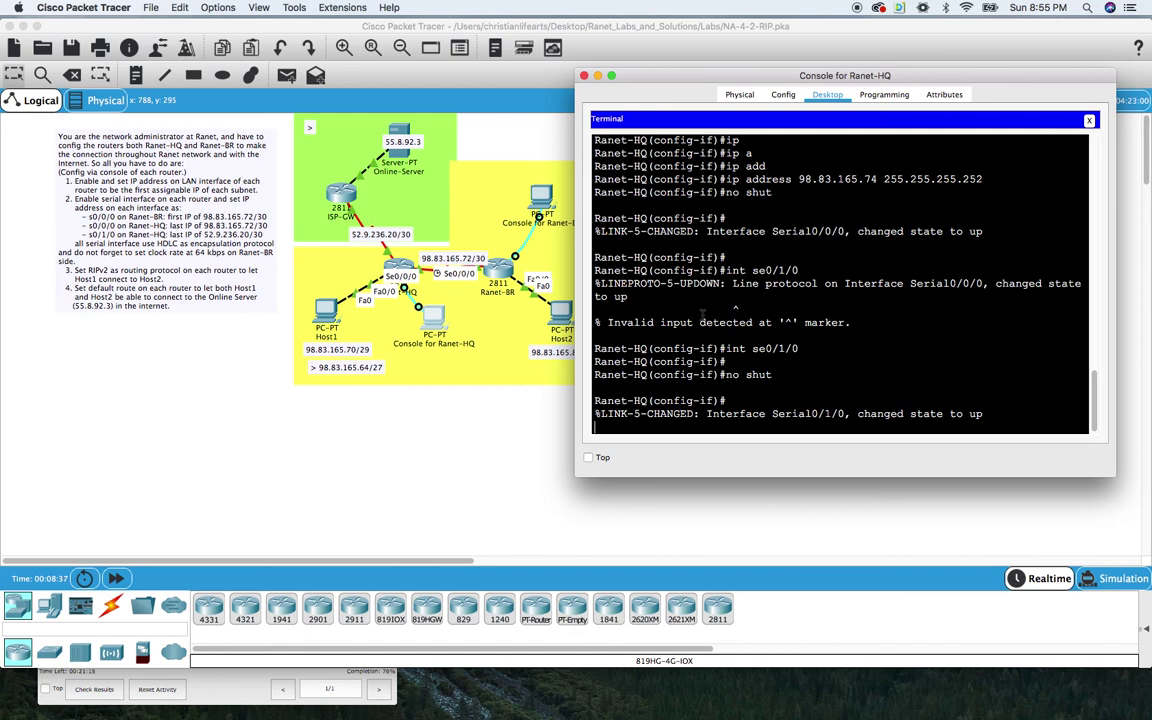
key("Return")
key("Return")
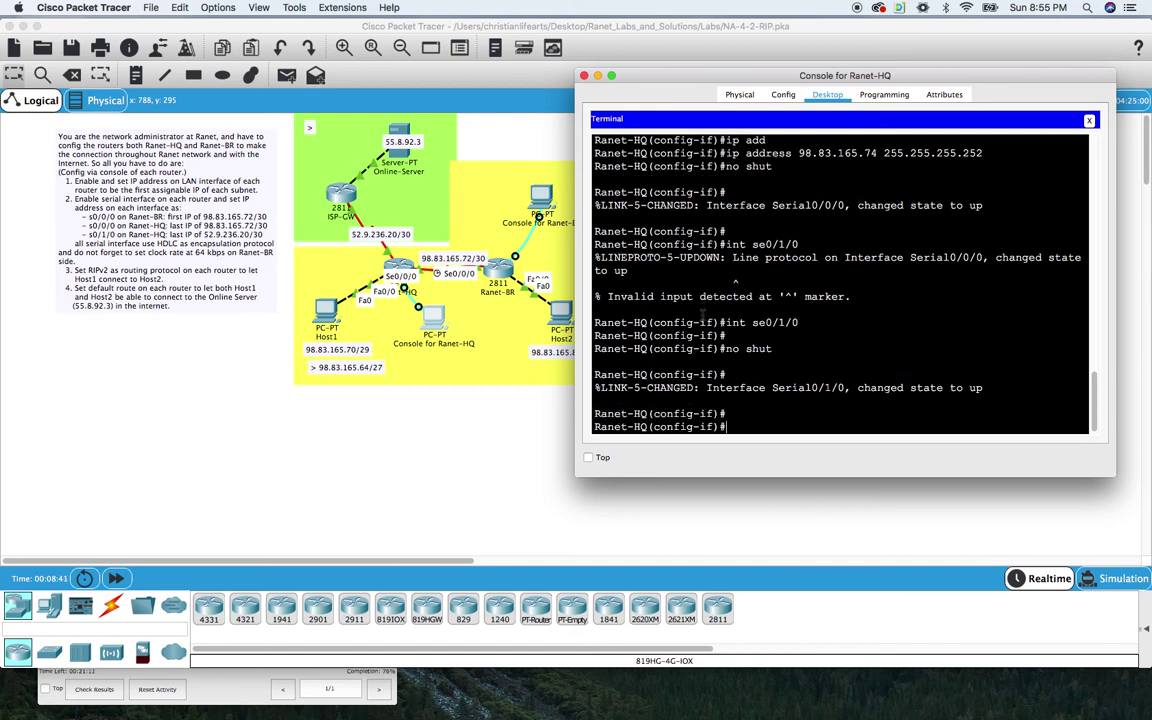
Assign Serial0/1/0 the address 52.9.236.22 255.255.255.252 and exit interface mode
type("ip ad")
key("Tab")
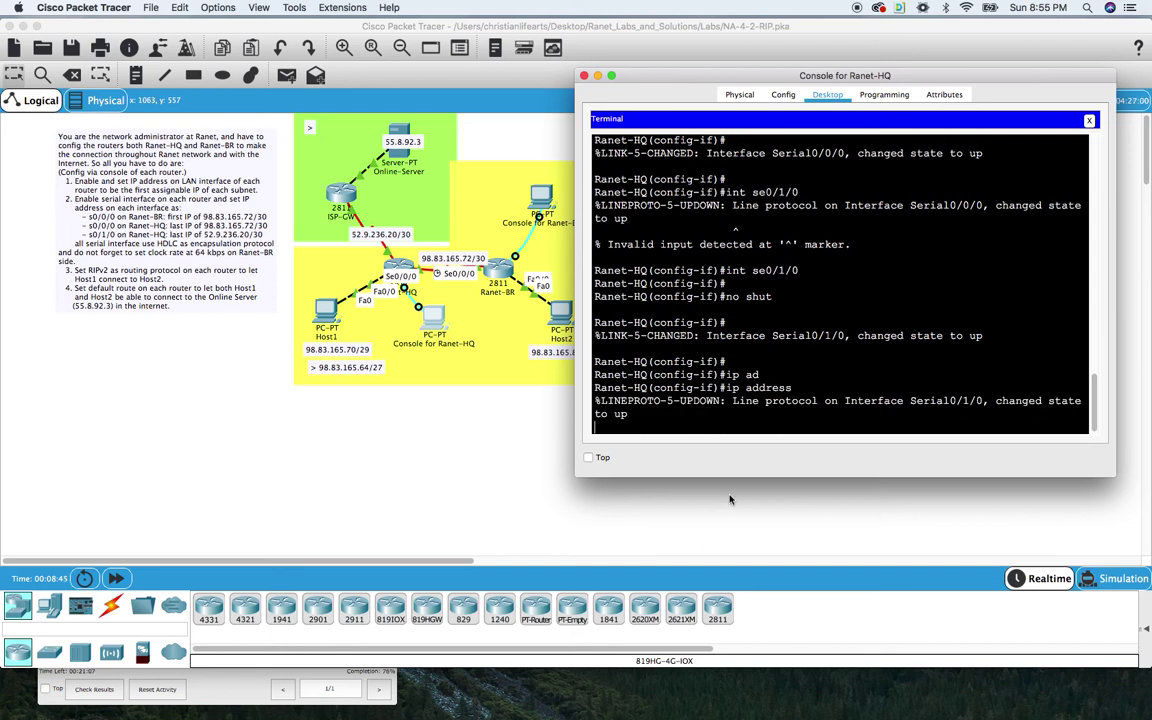
key("Up")
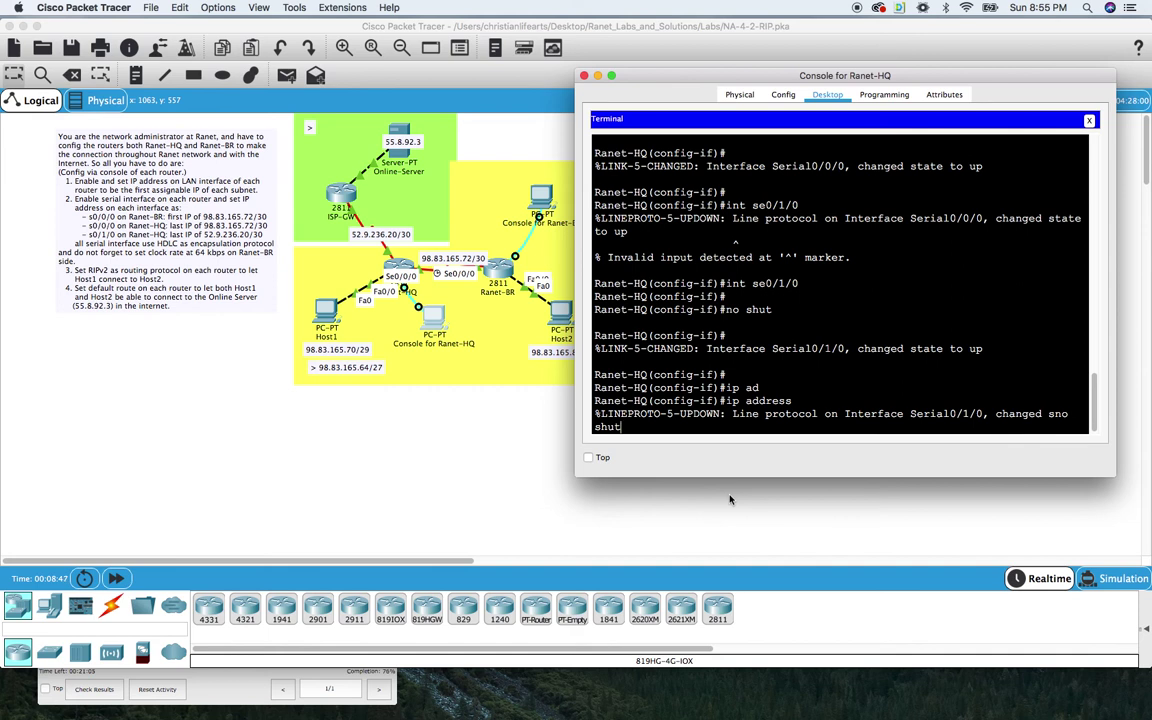
key("Return")
key("Up")
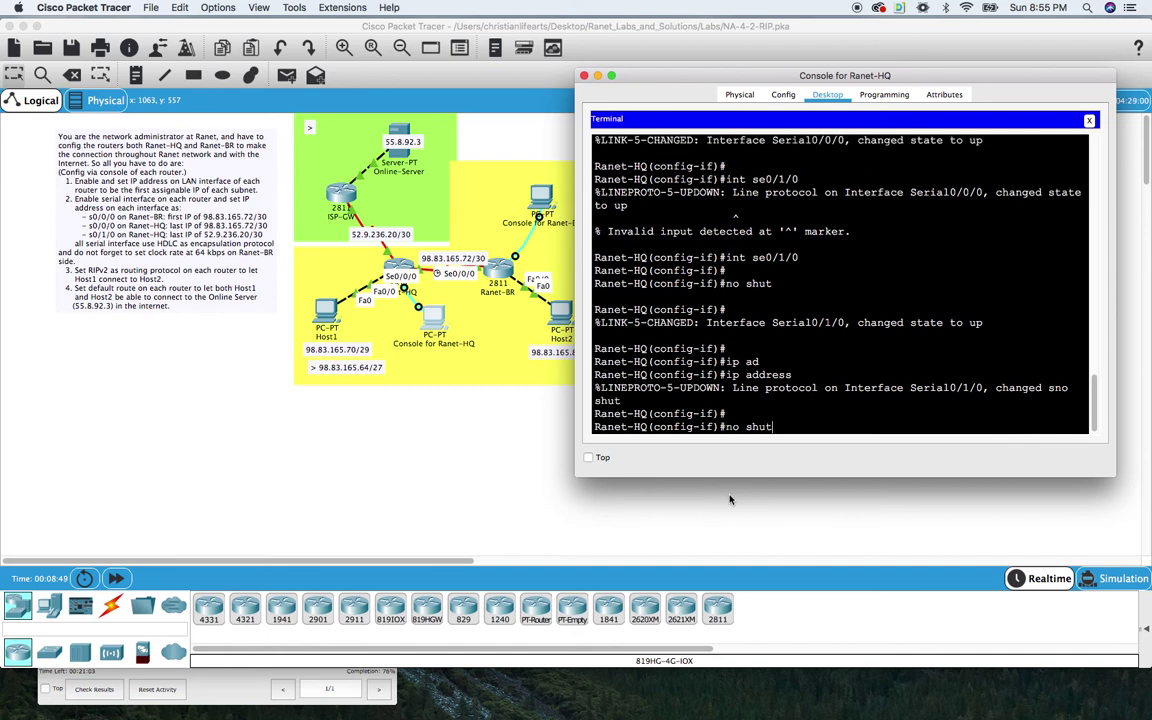
key("BackSpace")
key("BackSpace")
key("BackSpace")
key("BackSpace")
key("BackSpace")
key("BackSpace")
key("BackSpace")
type("ip add")
key("Tab")
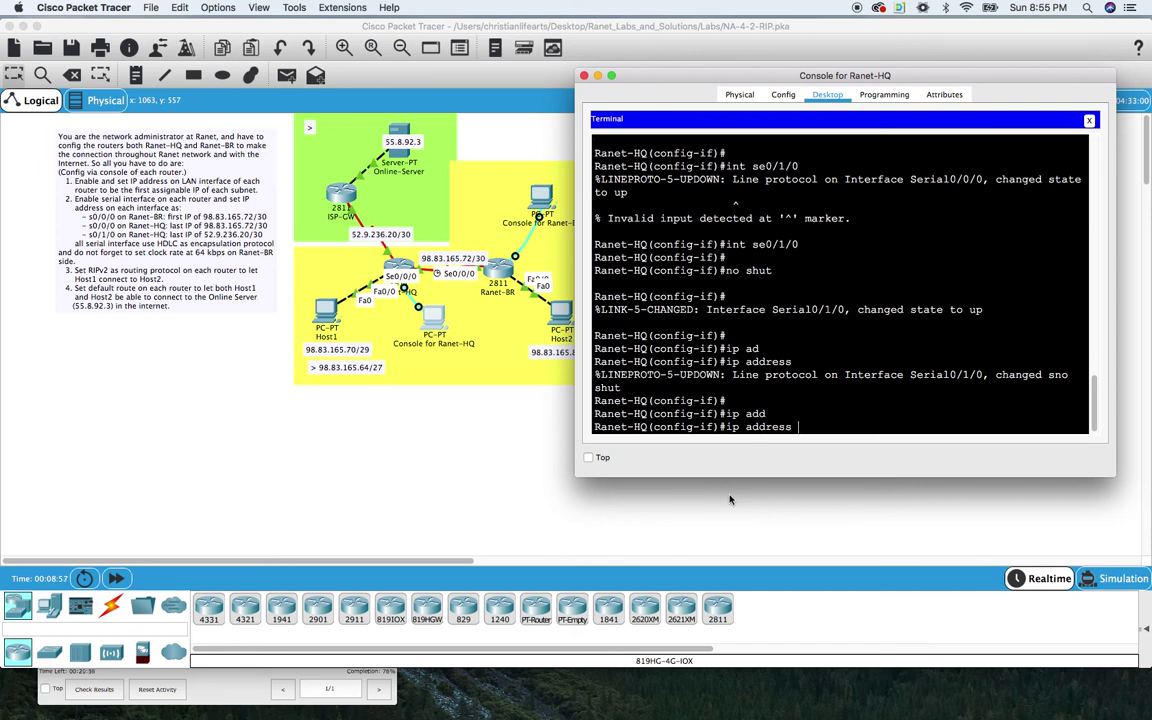
type("52.9.236.22 255.255.255.252")
key("Return")
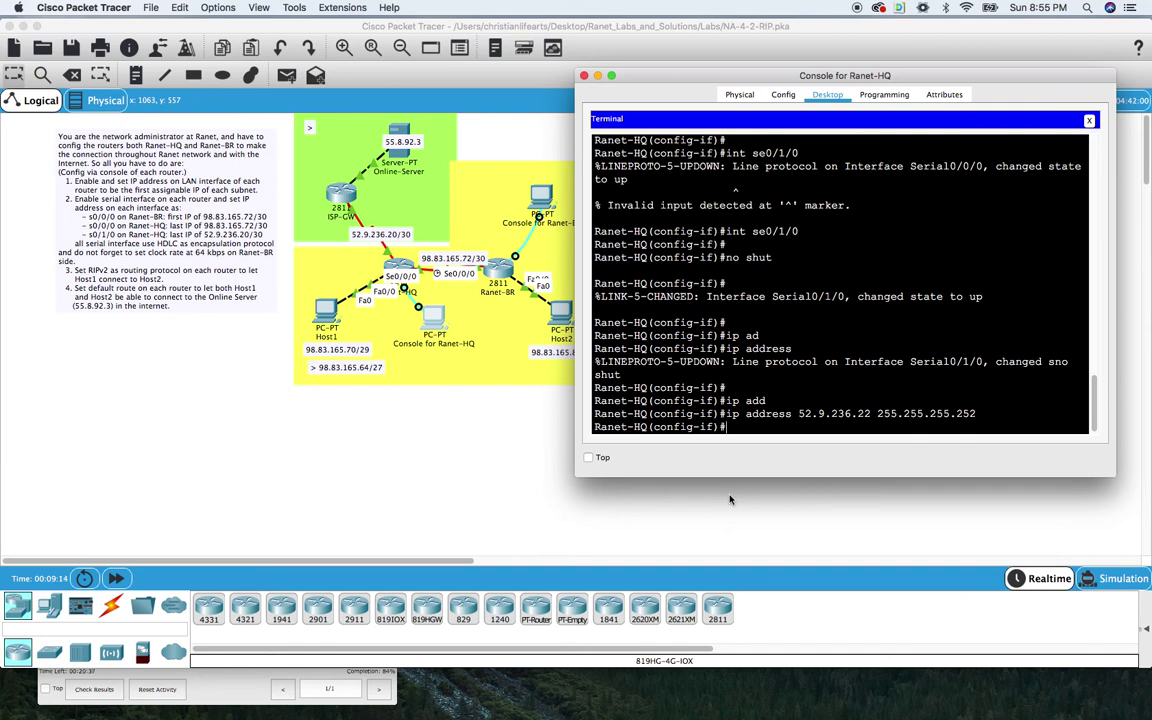
key("Return")
key("Return")
type("ex")
key("Return")
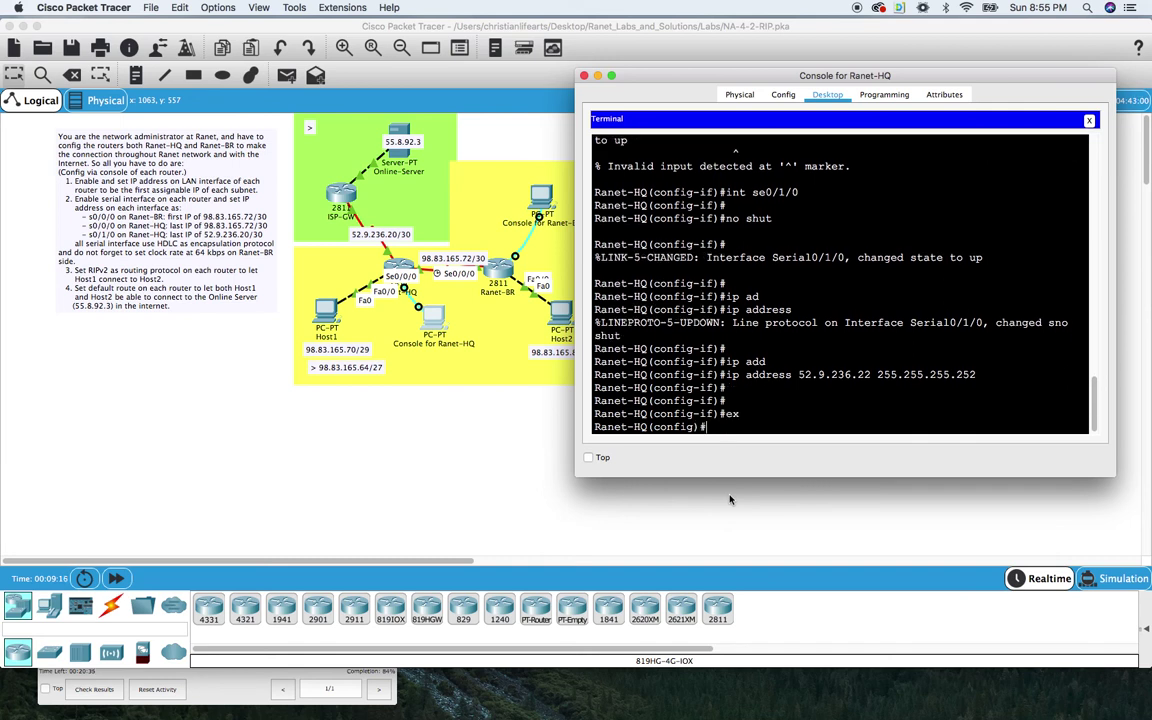
Enable RIP version 2 on Ranet-HQ with auto-summary turned off
type("router rip")
key("Return")
type("ver")
key("Tab")
key("Return")
type("no a")
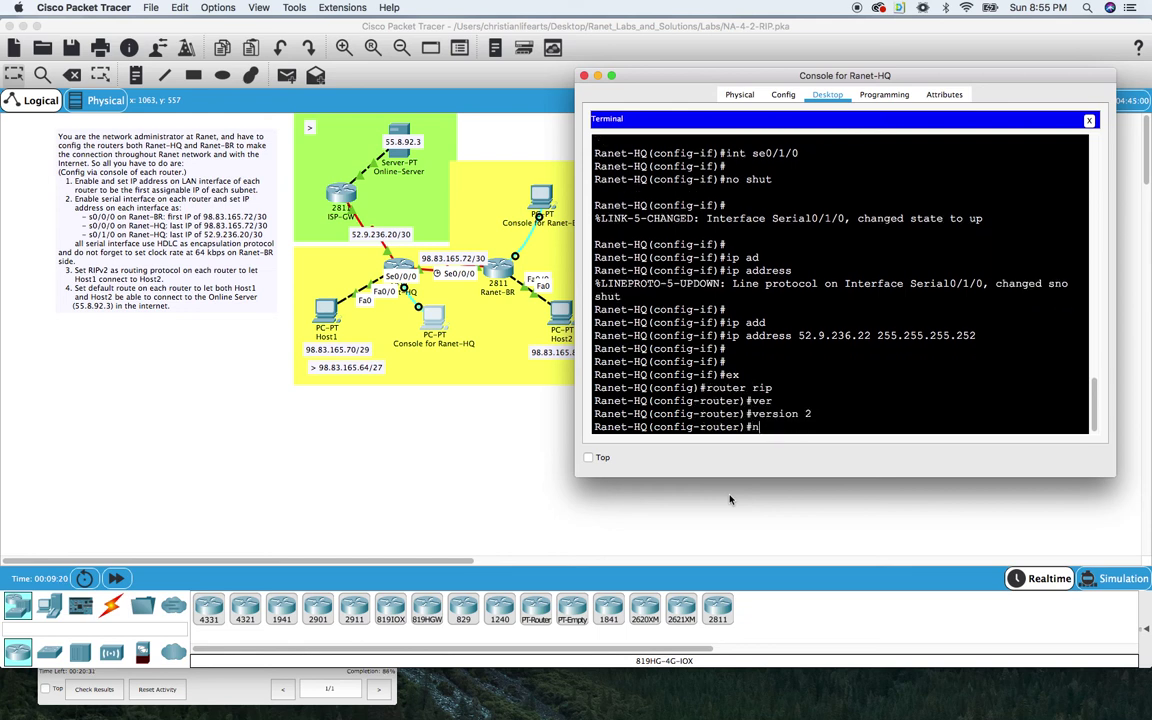
key("Tab")
key("Return")
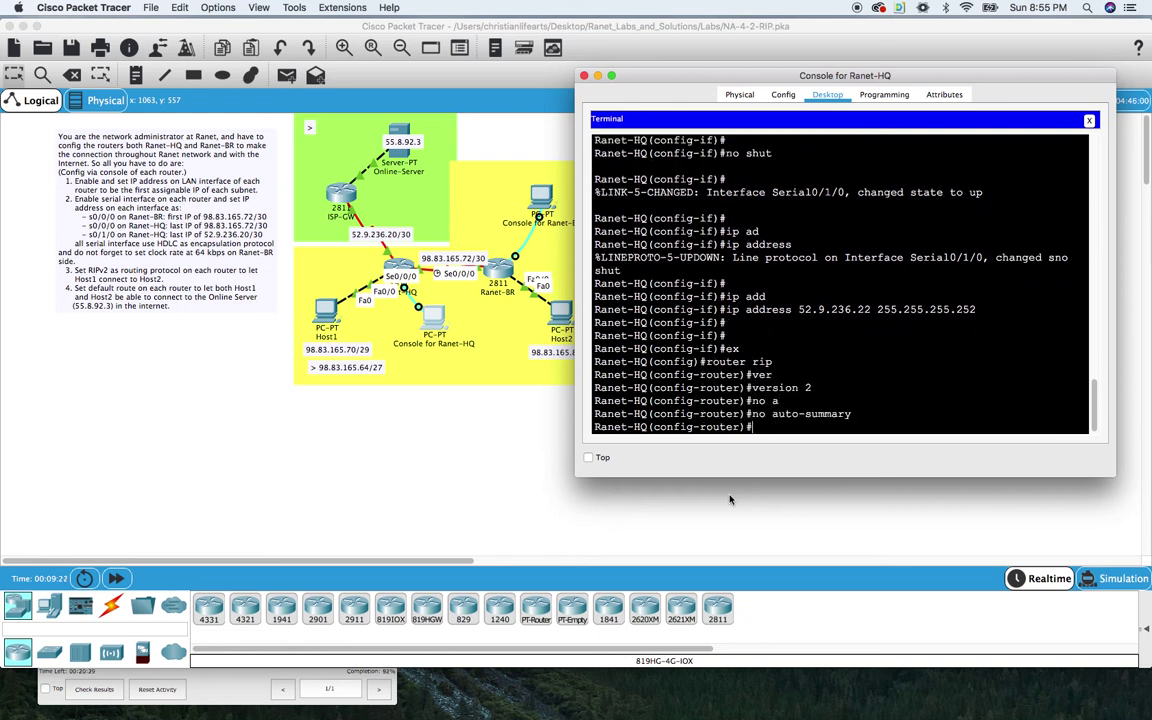
Advertise network 98.0.0.0 in RIP and return to privileged mode with end
type("net")
key("Tab")
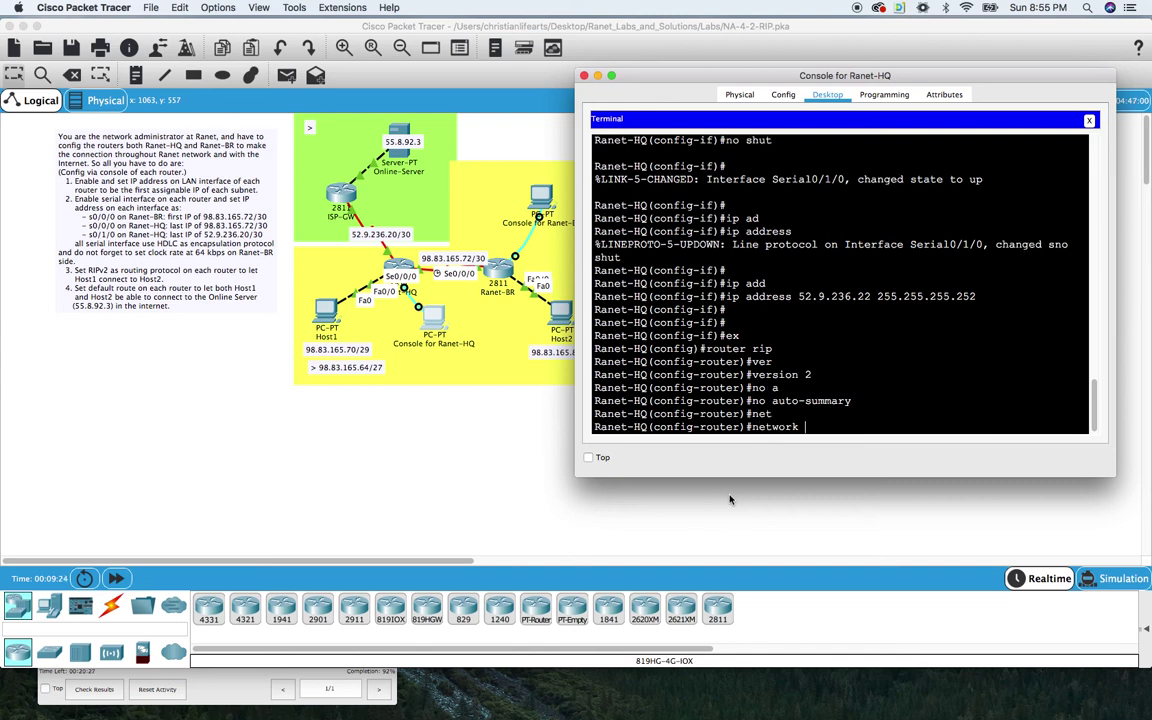
type("98.0.0.0")
key("Return")
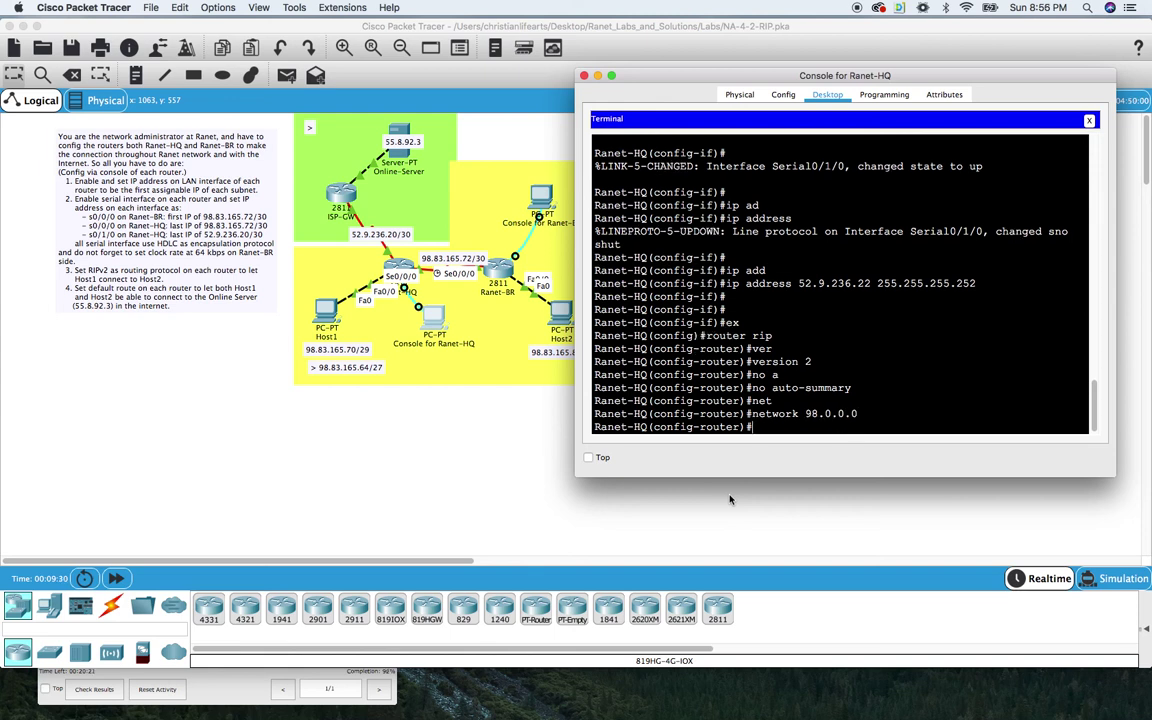
type("end")
key("Return")
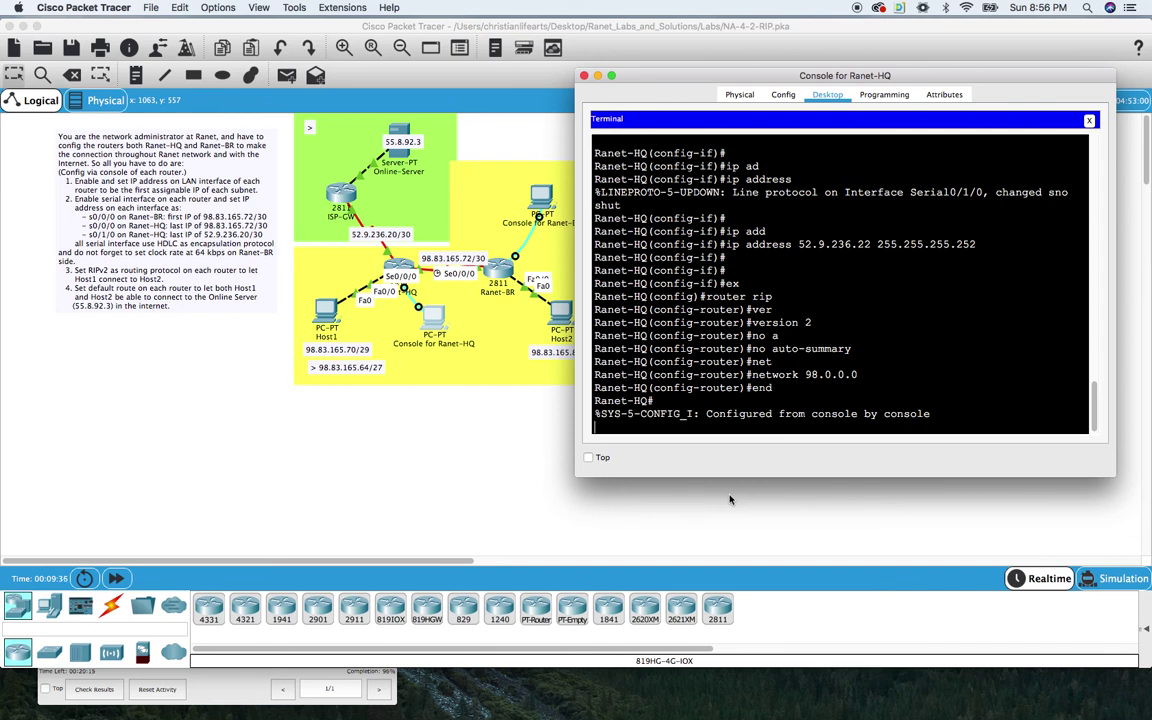
key("Return")
key("Return")
key("Return")
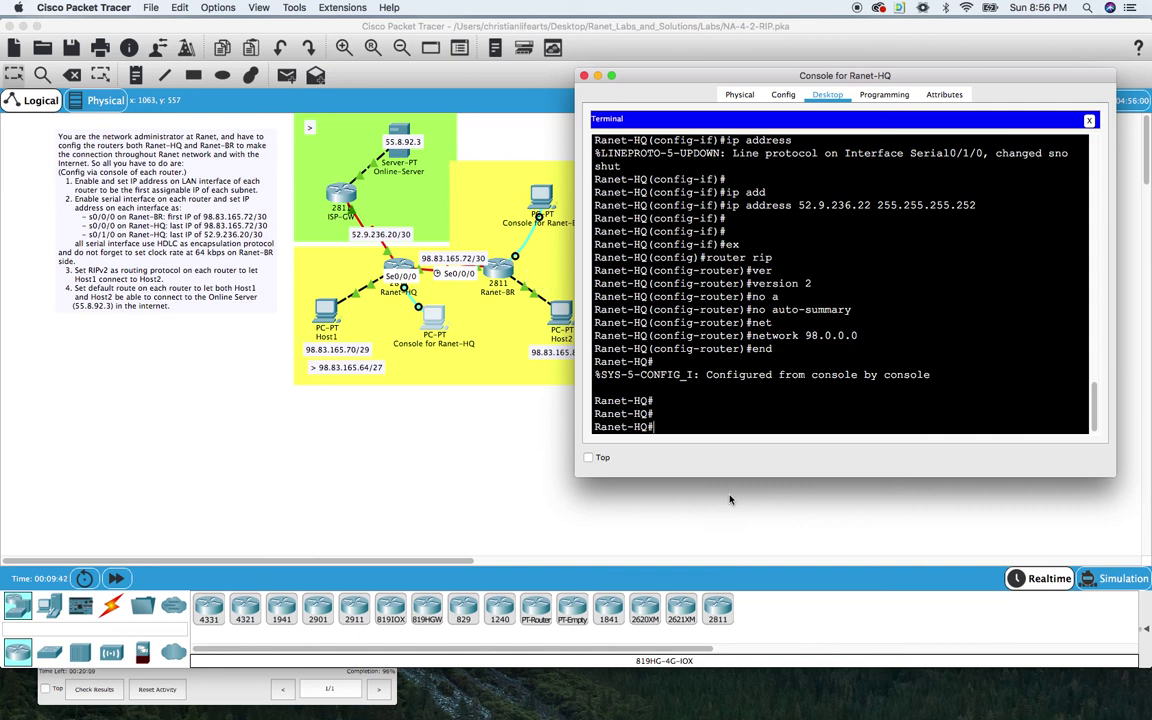
From global configuration, add 'ip route 0.0.0.0 0.0.0.0 se0/1/0' on Ranet-HQ
type("conf")
type(" t")
key("Return")
type("ip route 0/")
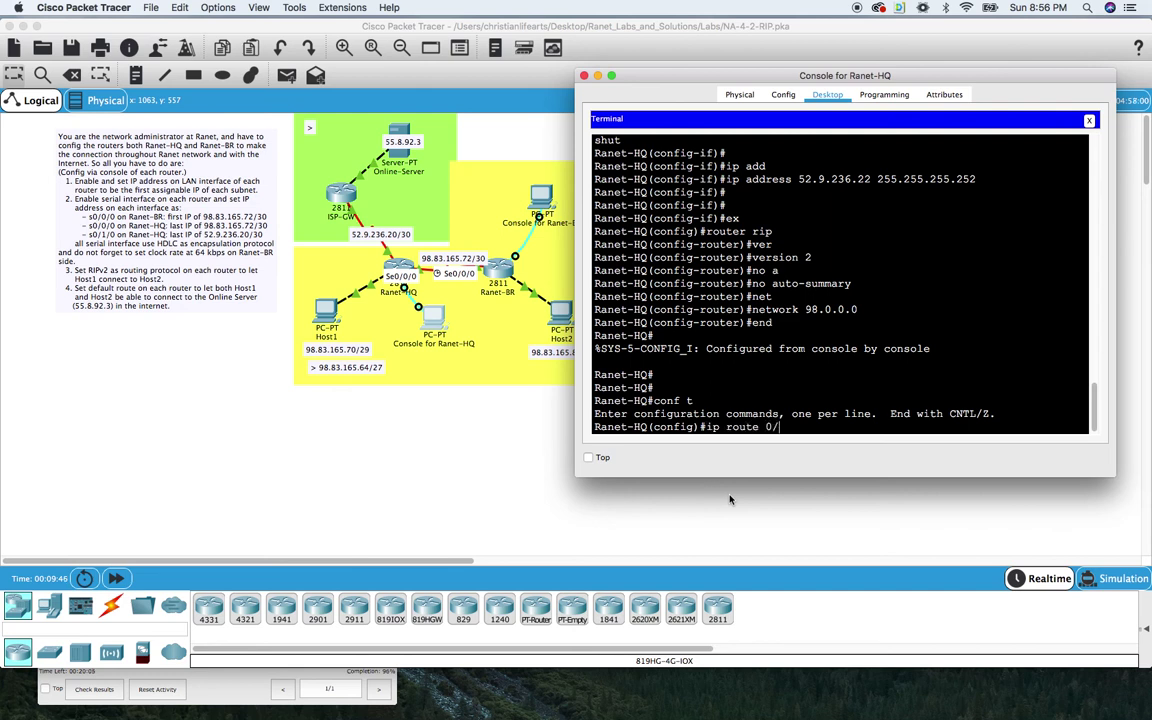
key("BackSpace")
type(".0.0.0 0.0.0.0")
left_click(531, 299)
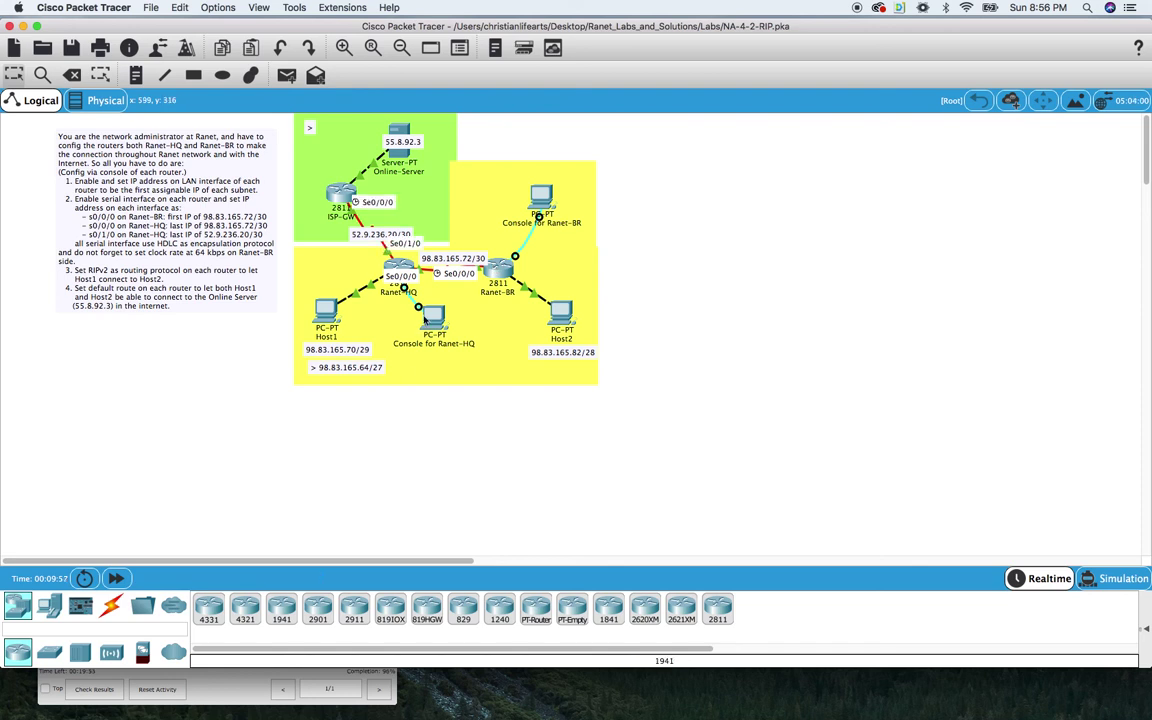
left_click(428, 322)
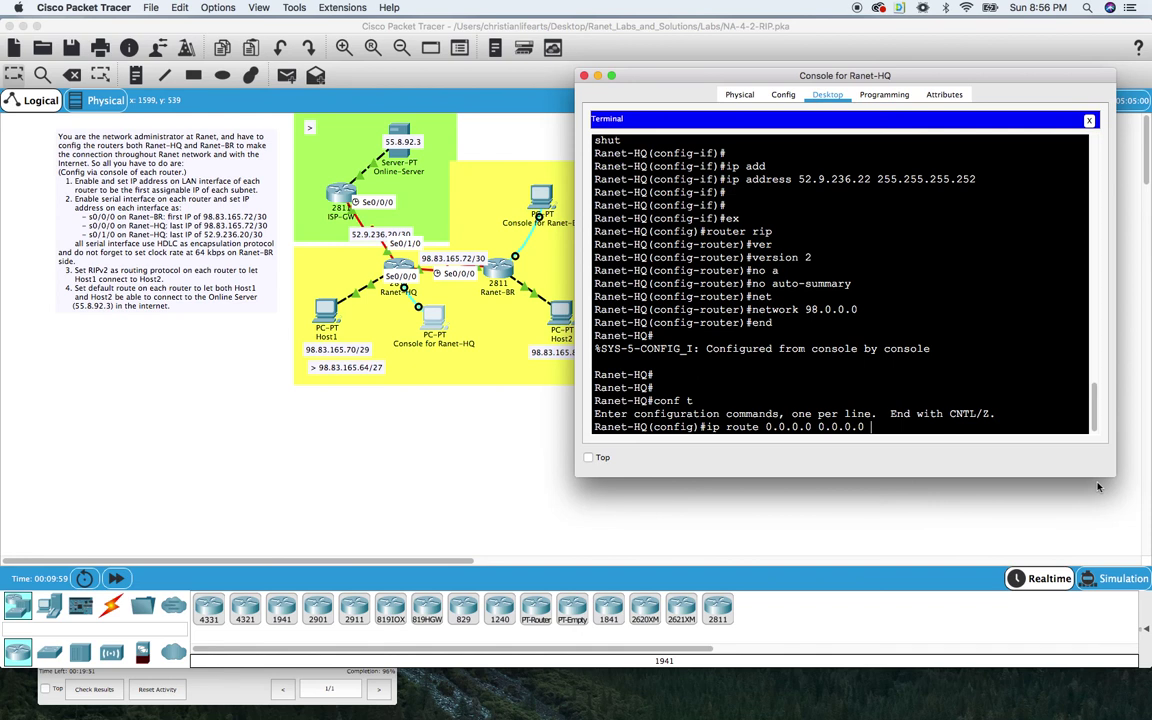
type("se0/1/0")
key("Return")
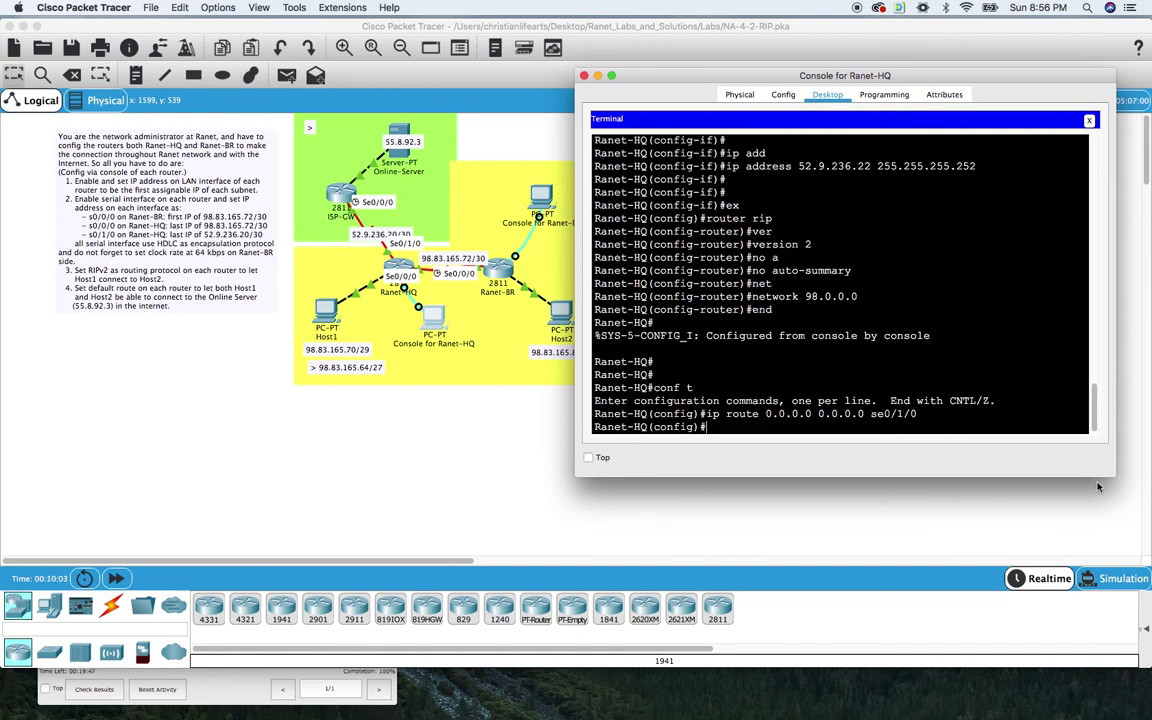
key("Return")
key("Return")
Run 'do show ip int bri' and 'do show ip protocols' on Ranet-HQ, then close its console
type("do show")
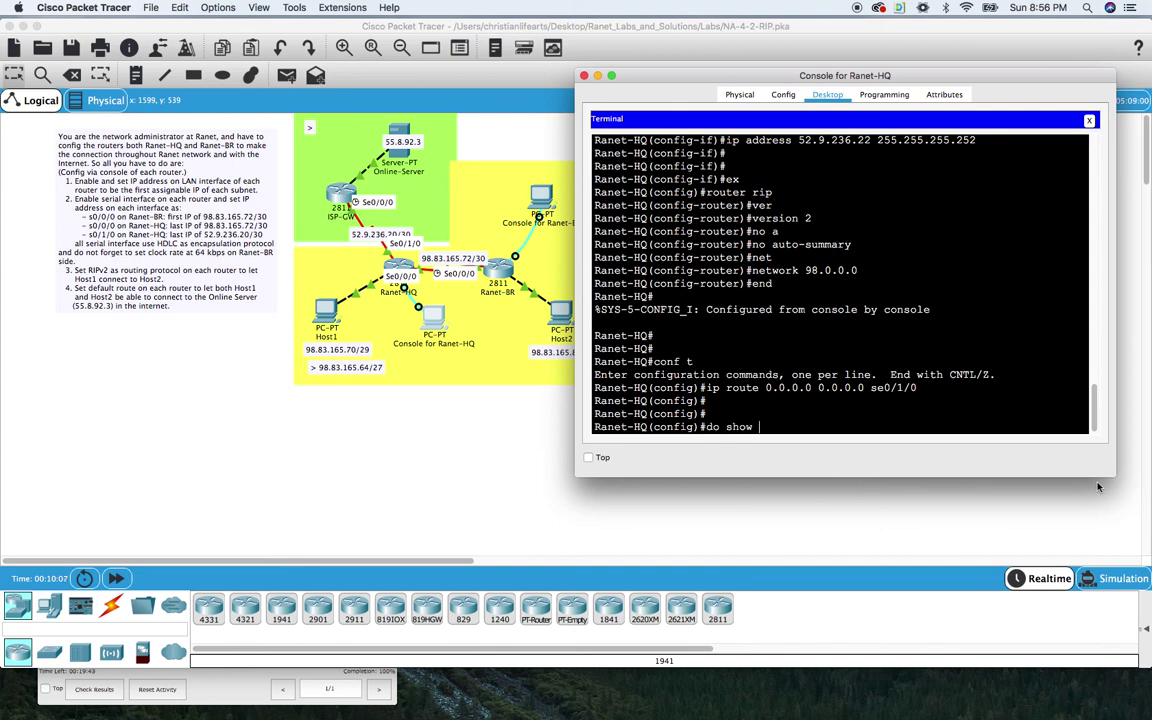
type(" ip int bri")
key("Return")
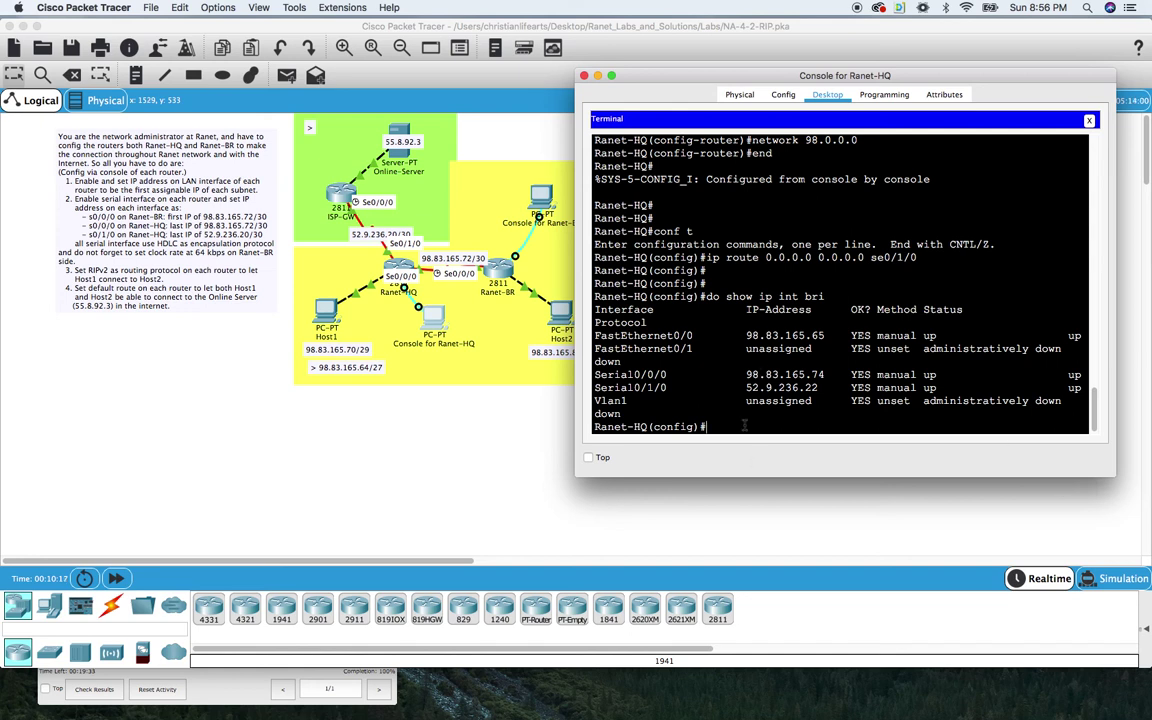
type("do show ip protocols")
key("Return")
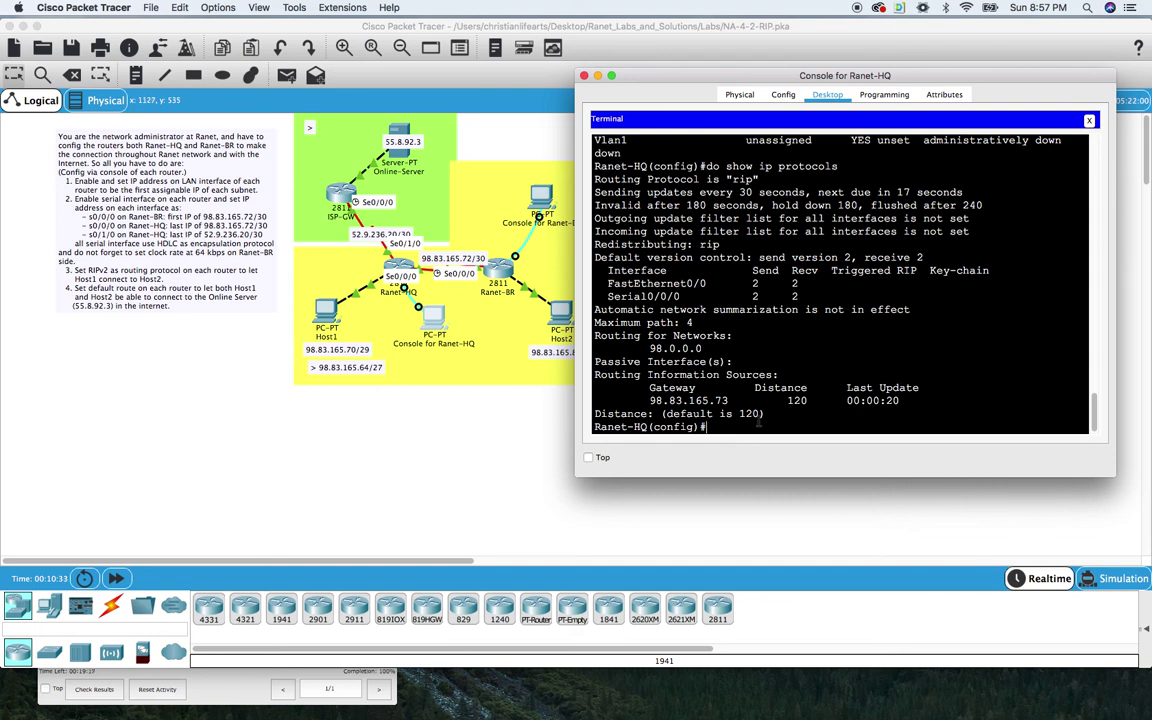
key("super+w")
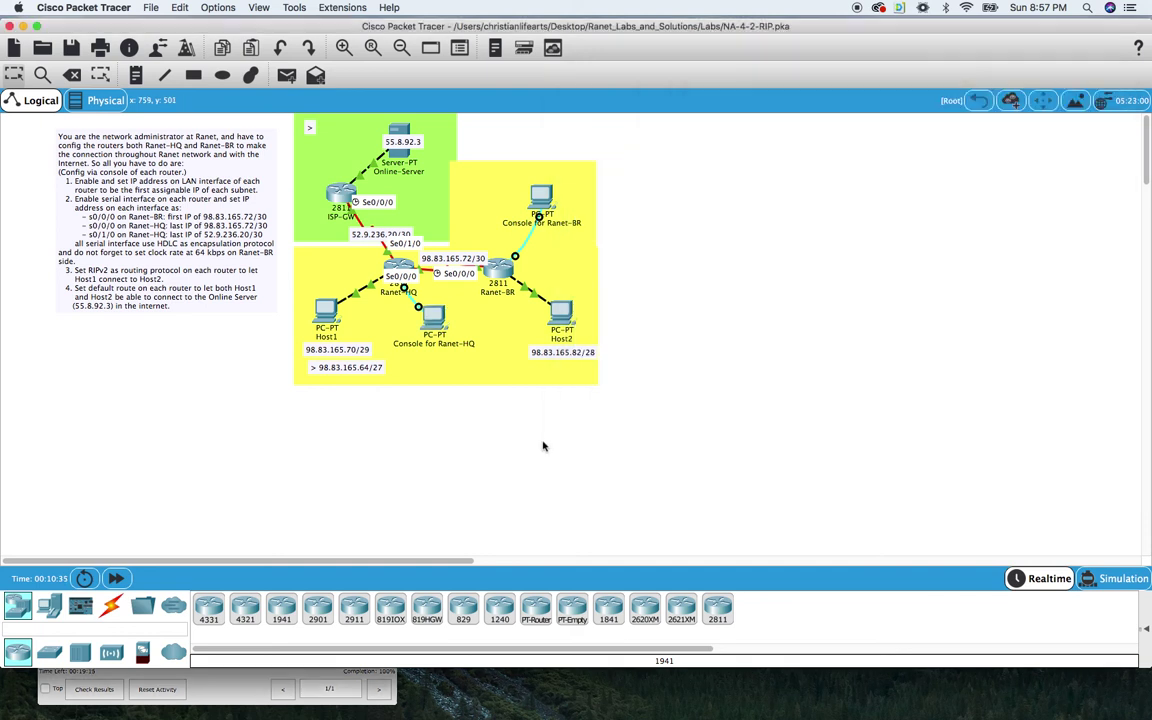
Open the Ranet-BR console, exit configuration mode and view its routing protocols with 'sho ip pro'
left_click(541, 200)
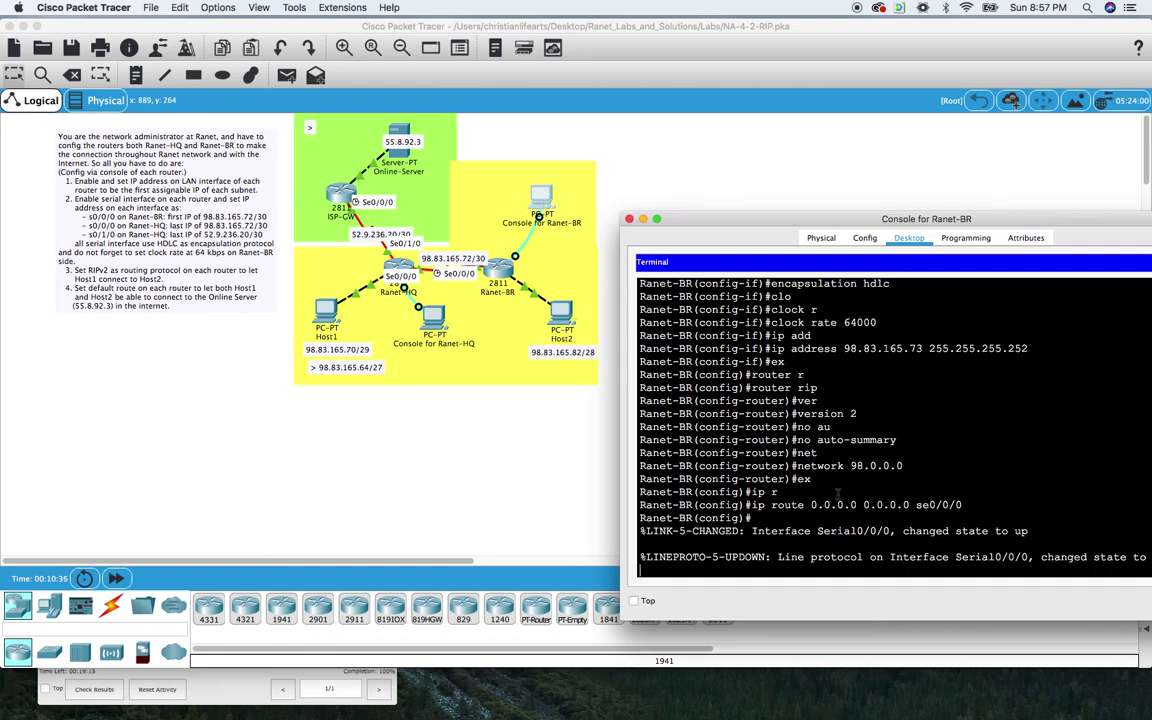
key("Return")
type("ex")
key("Return")
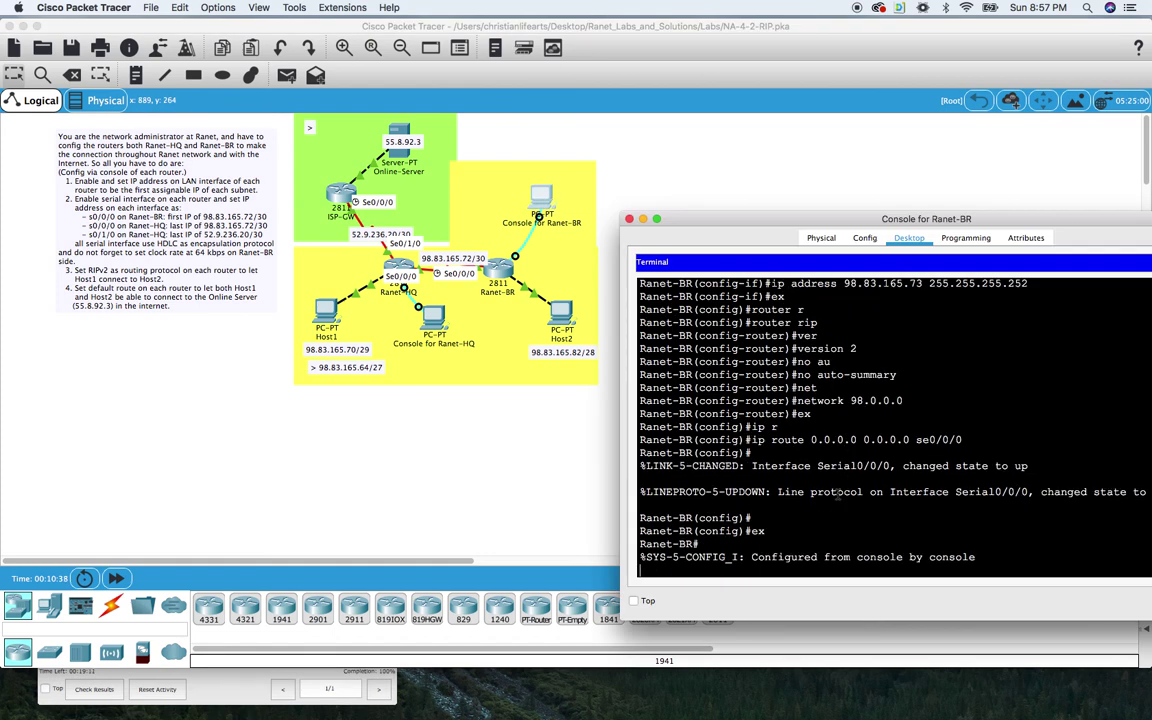
key("Return")
type("sho ip pro")
key("Return")
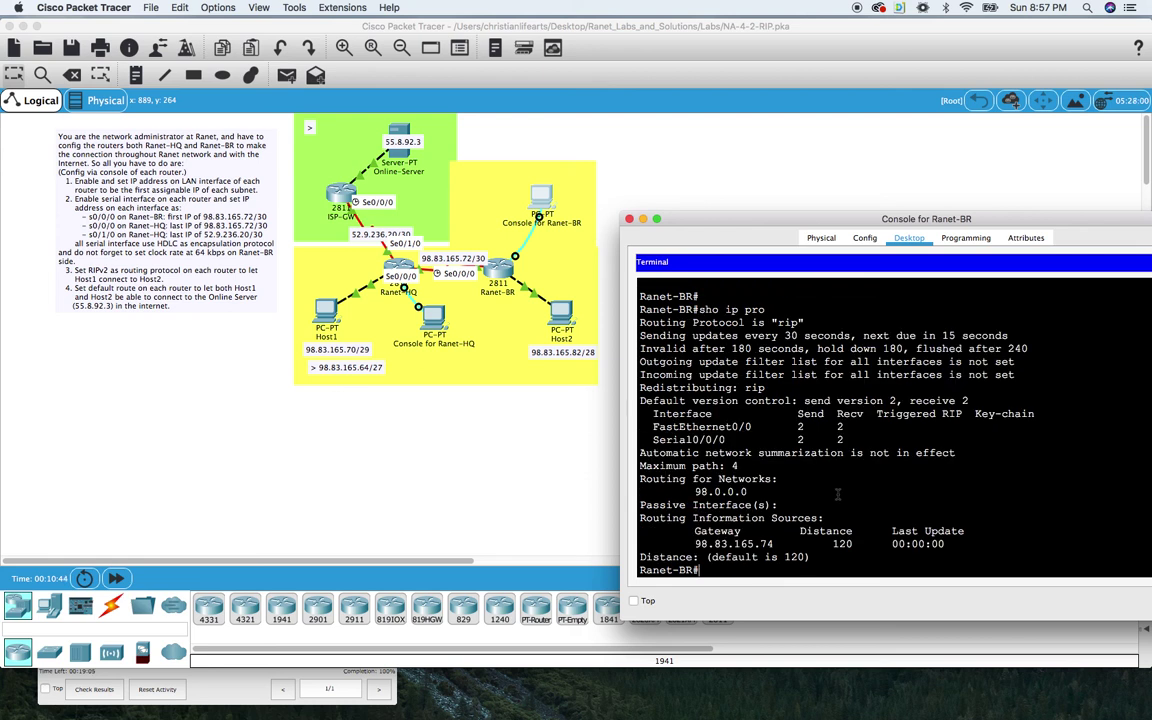
left_click_drag(783, 222, 772, 117)
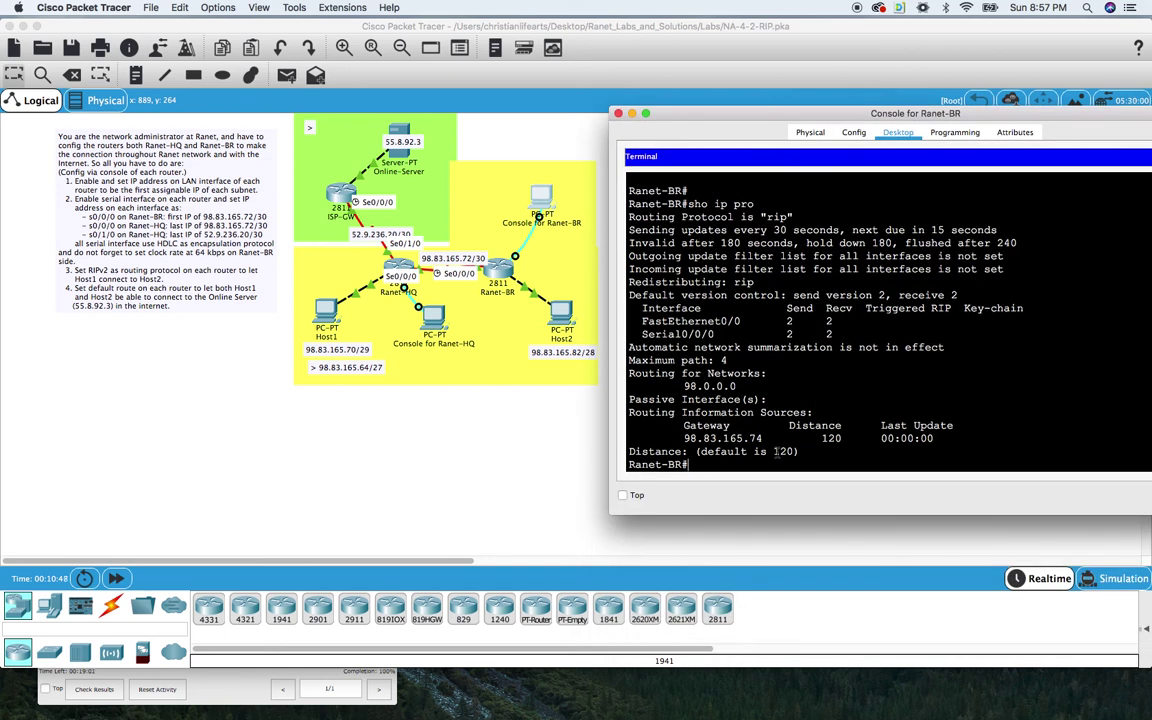
Display Ranet-BR's RIP database and highlight 98.83.165.64/29 learned via 98.83.165.74
type("show rip events")
key("Return")
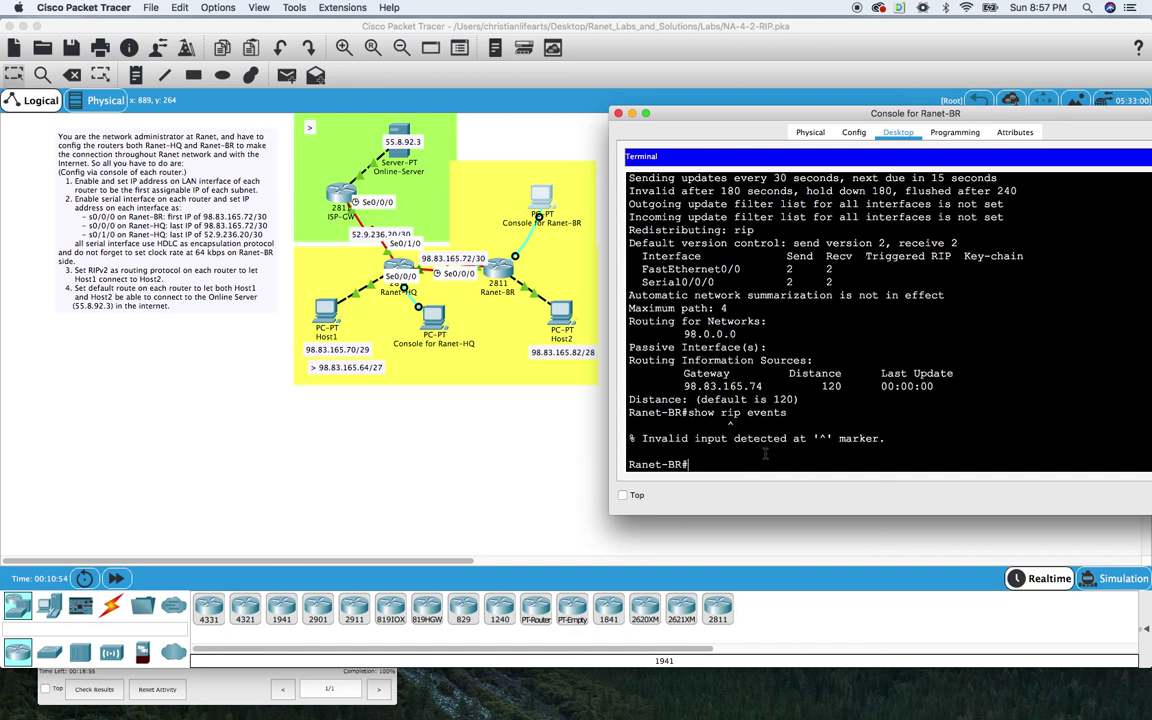
type("show")
type(" ip ?")
type("rip ev")
key("Tab")
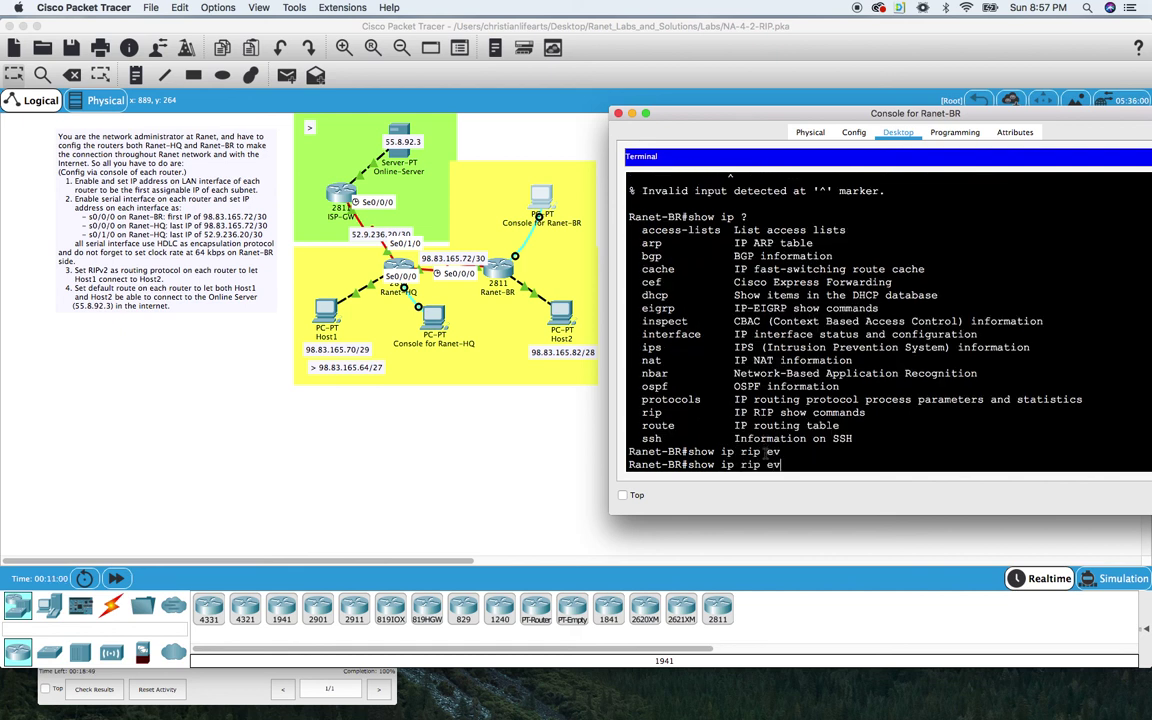
key("BackSpace")
key("BackSpace")
type("?")
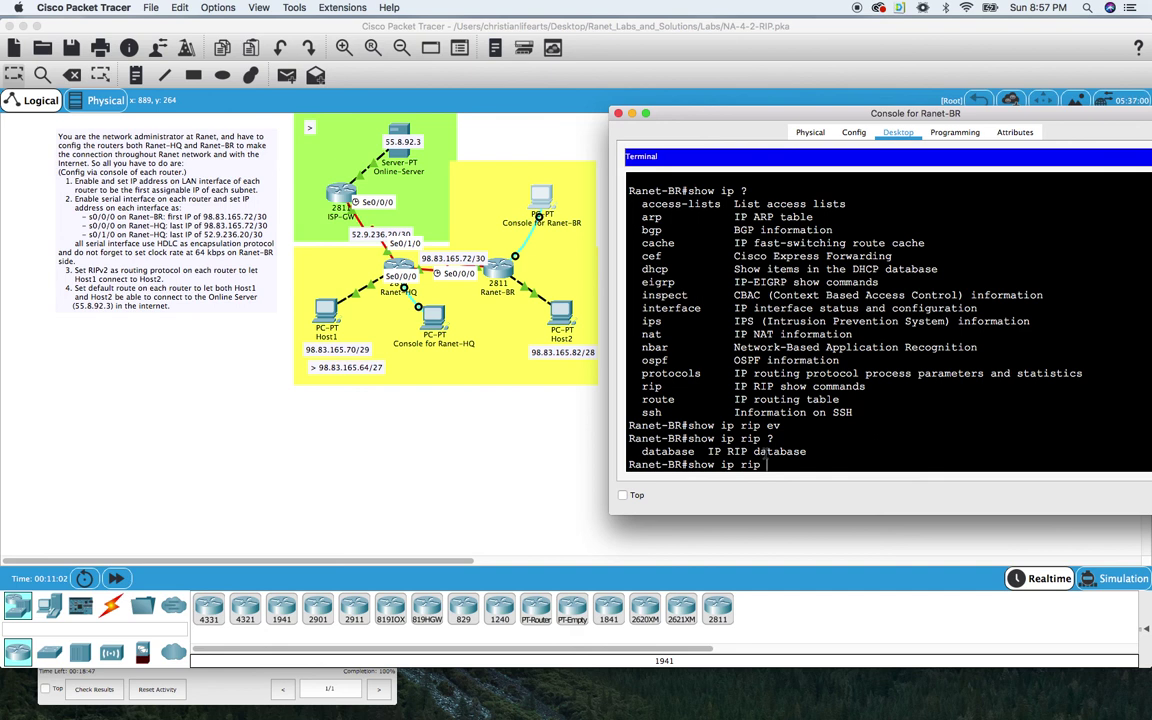
type("database")
key("Return")
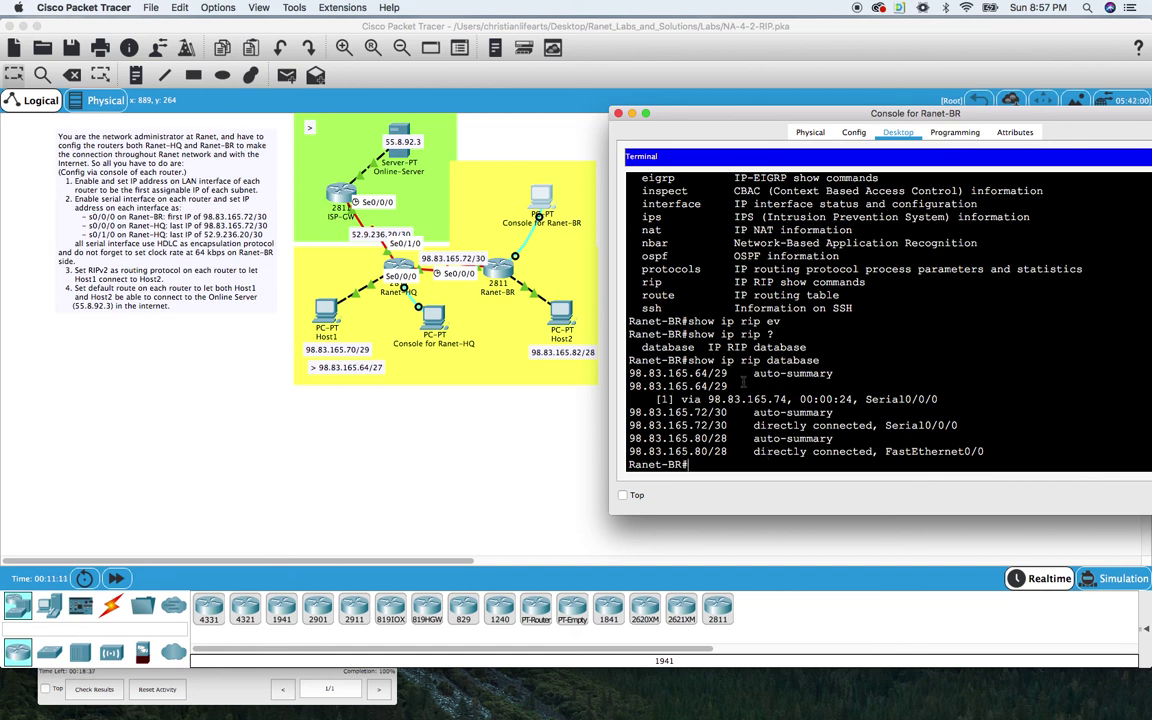
left_click_drag(728, 386, 654, 373)
left_click(672, 411)
left_click_drag(660, 399, 790, 399)
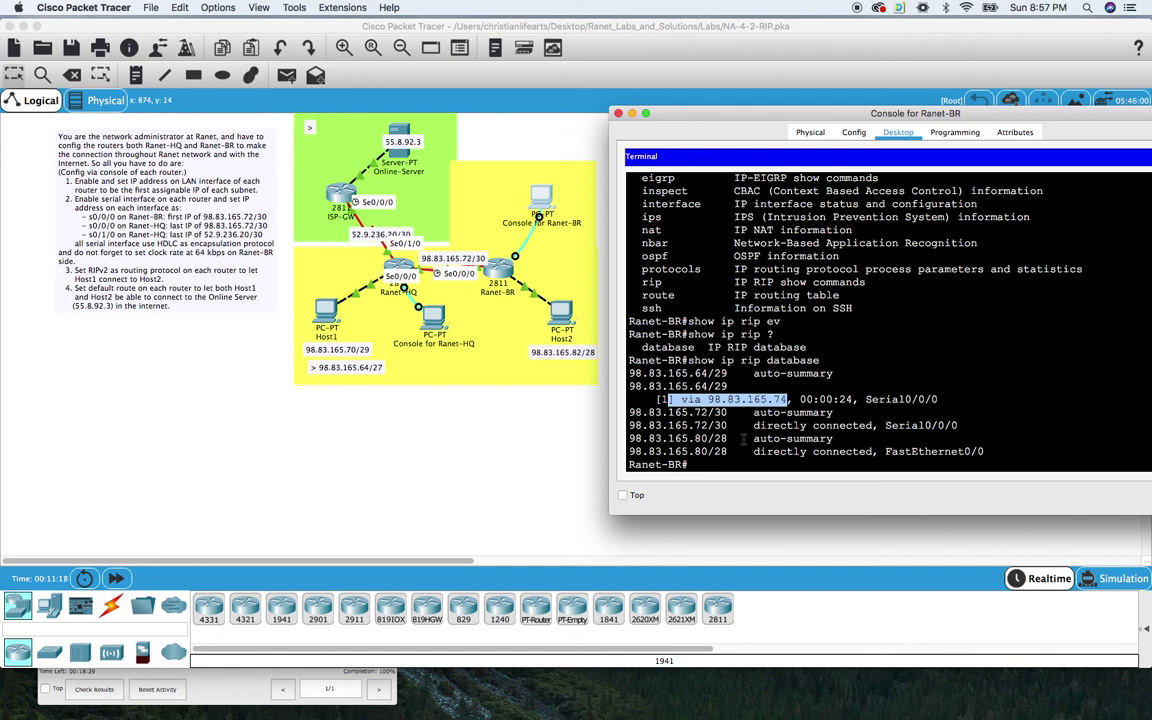
left_click(668, 399)
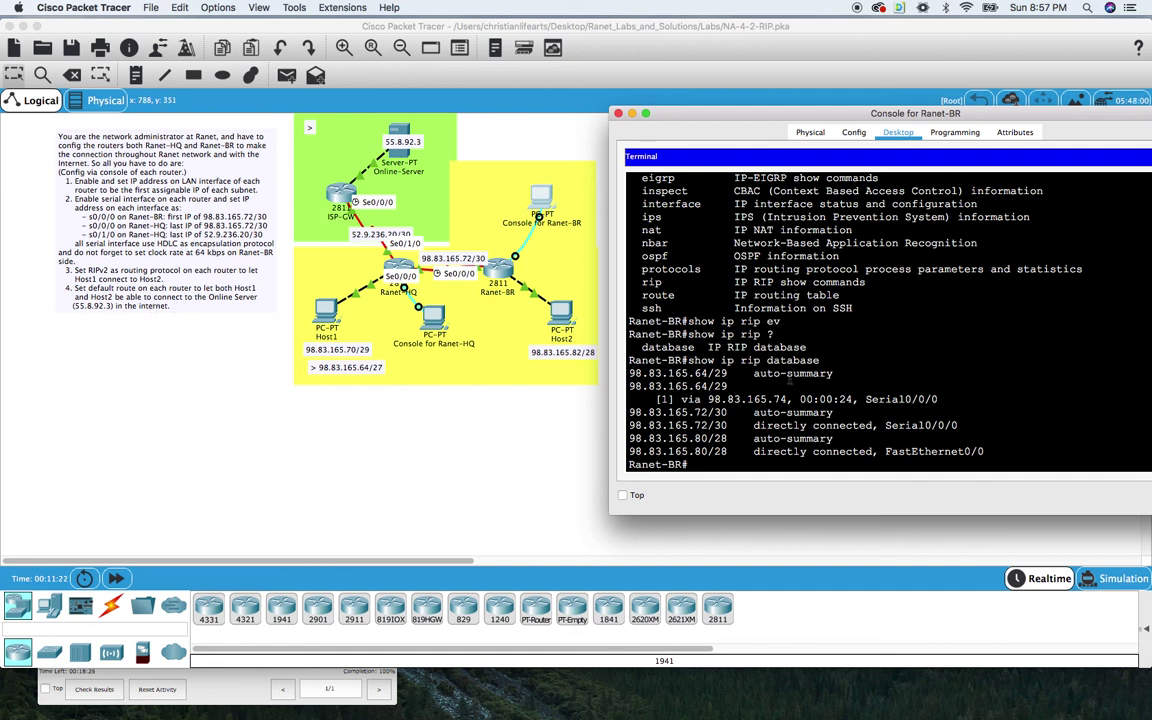
Ping 98.83.165.70 and 55.8.92.3 from Ranet-BR, then close its console
type("ping 98.83.165.70")
key("Return")
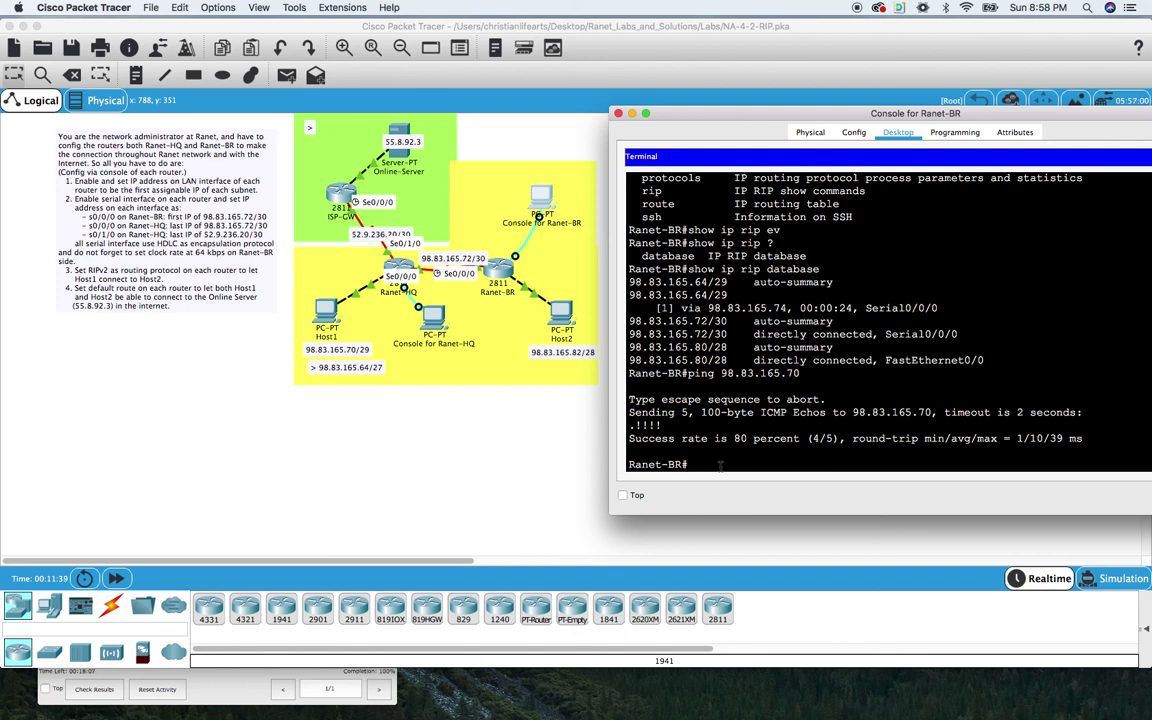
type("ping 55.8.92.3")
key("Return")
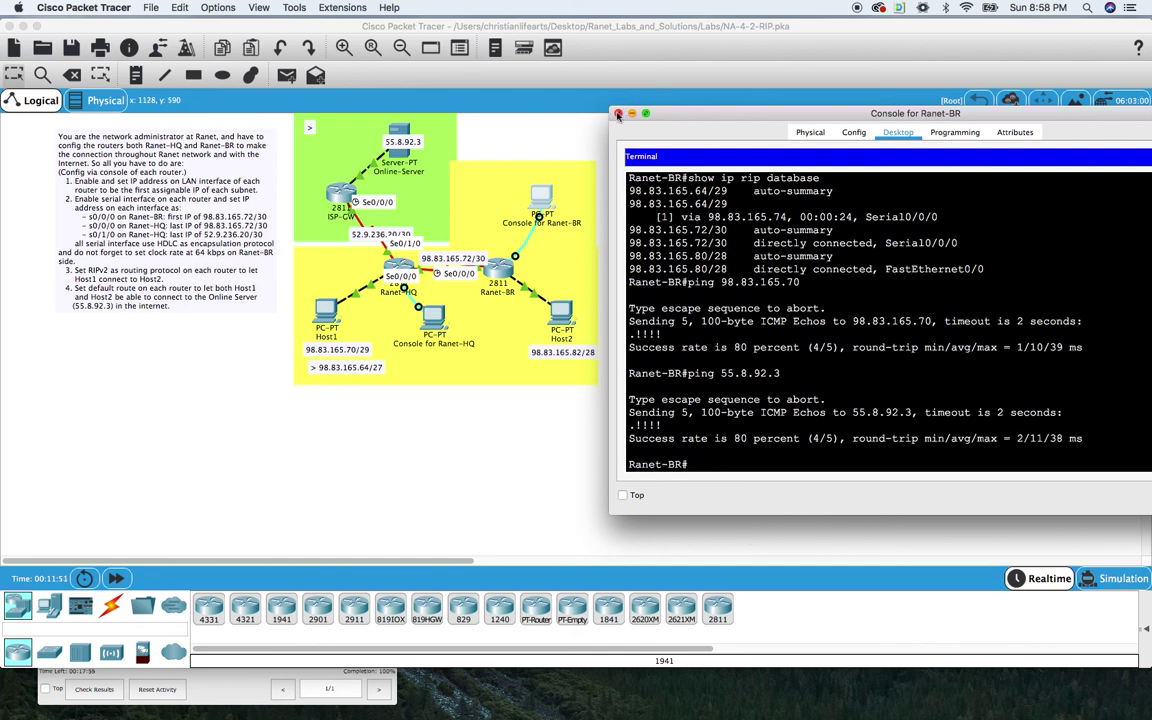
left_click(618, 115)
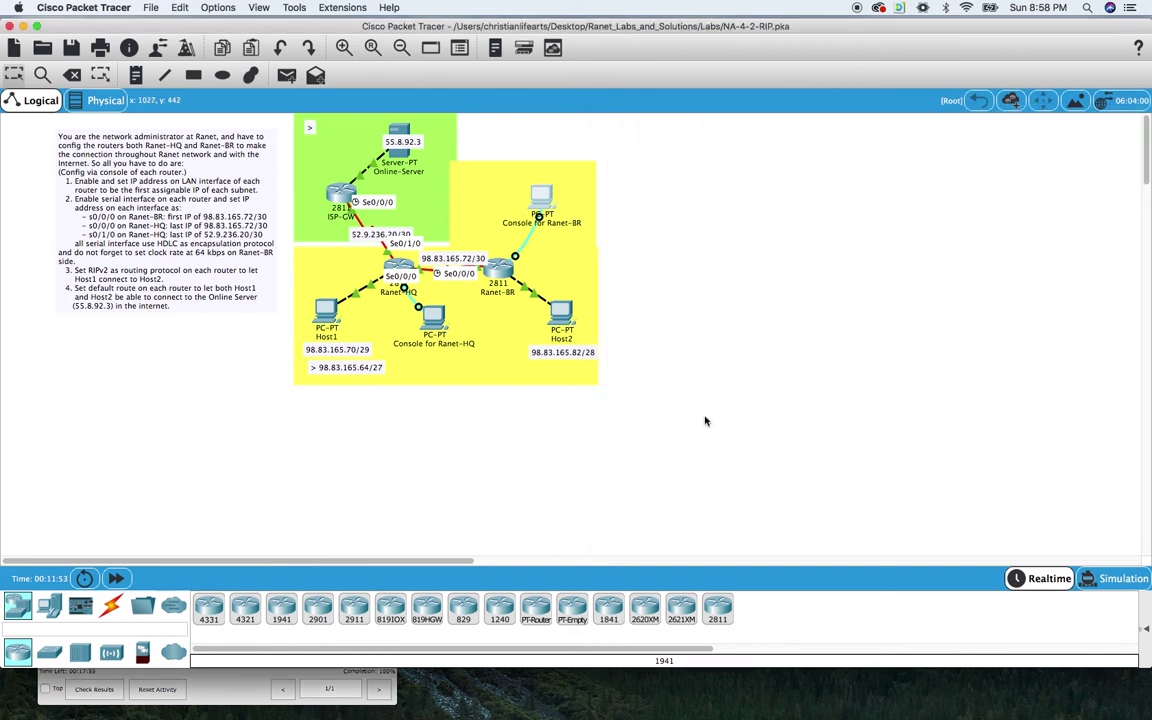
mouse_move(227, 686)
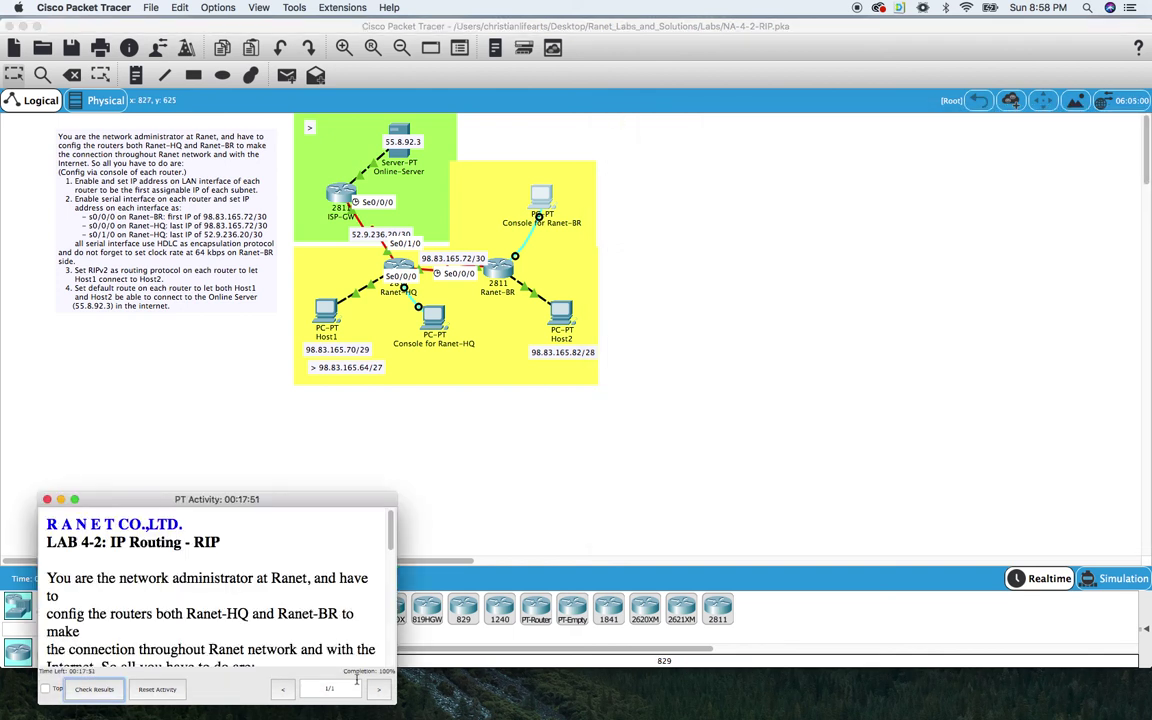